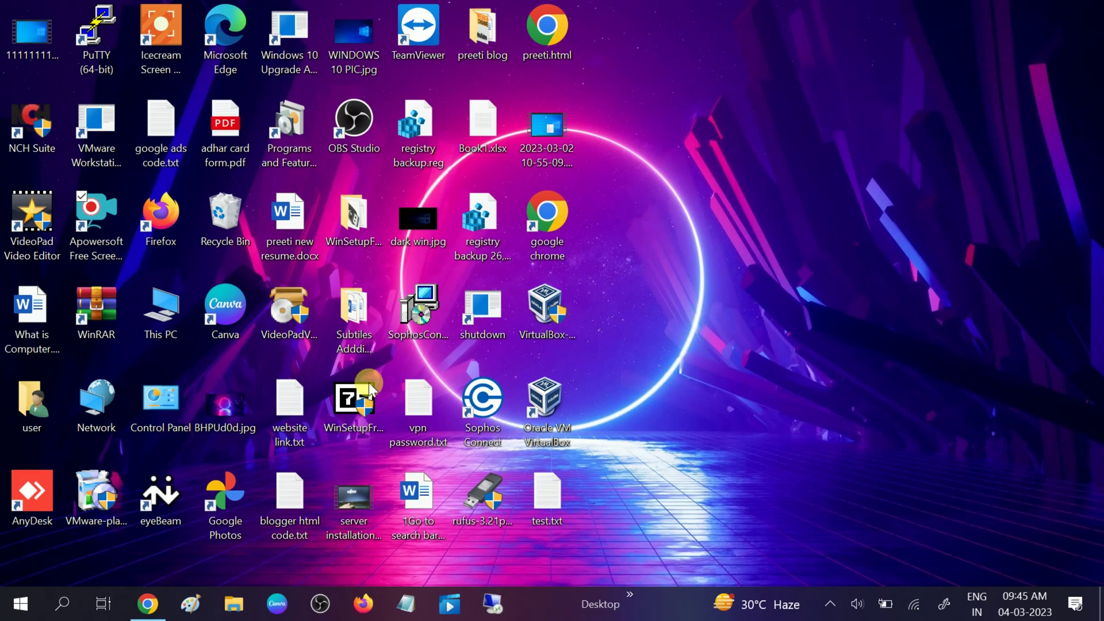
Search Windows for 'perfor', launch Performance Monitor and move its window into place
{"action": "left_click", "coordinate": [62, 604]}
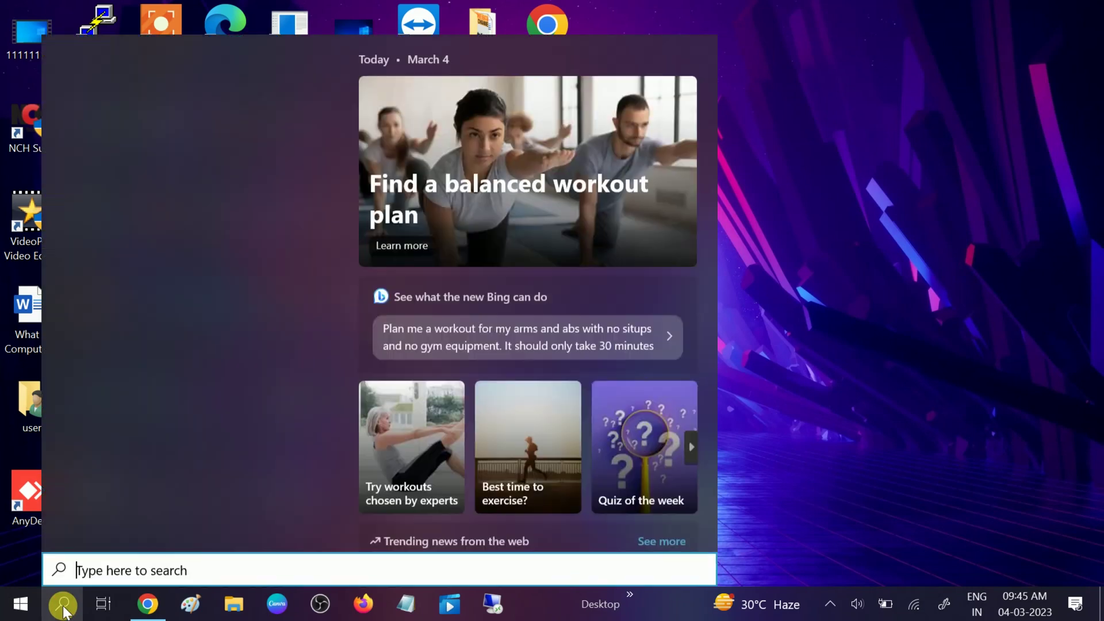
{"action": "type", "text": "pe"}
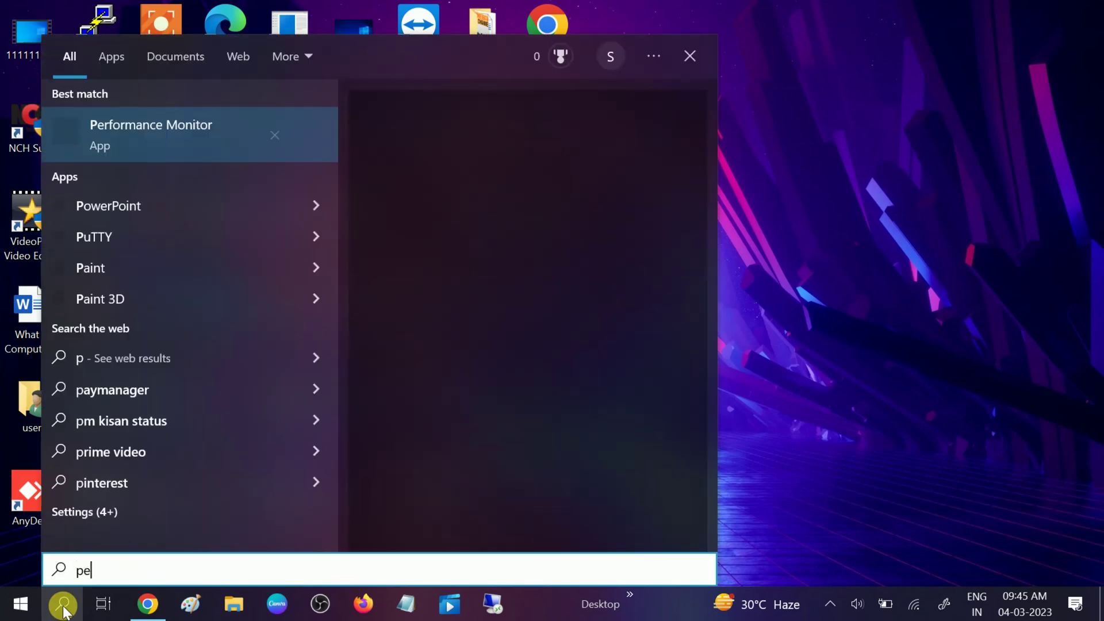
{"action": "type", "text": "rfor"}
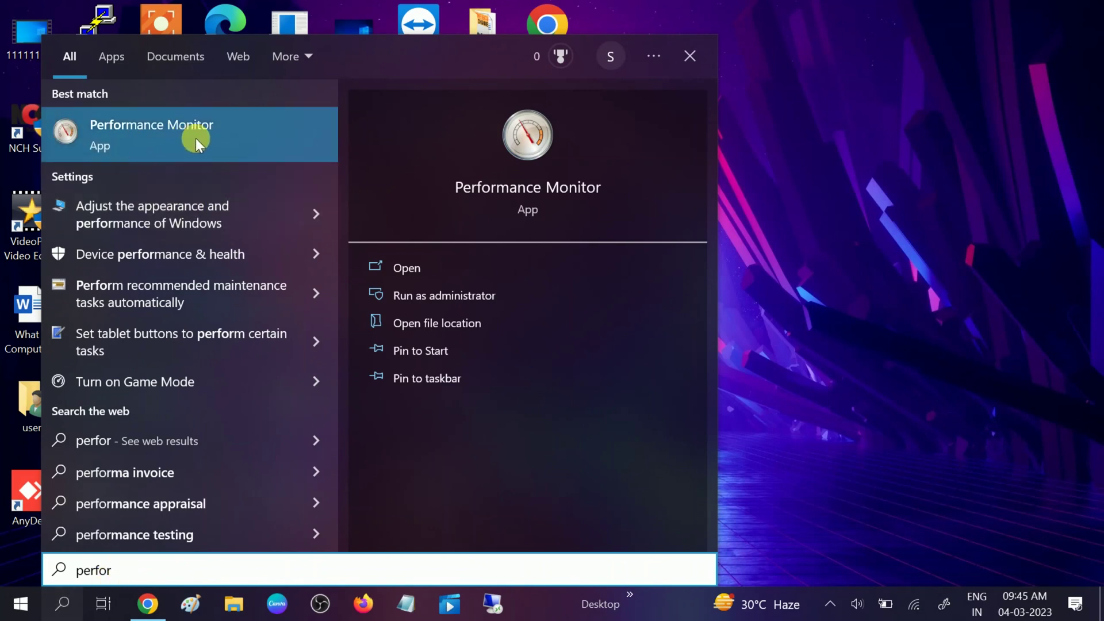
{"action": "left_click", "coordinate": [140, 125]}
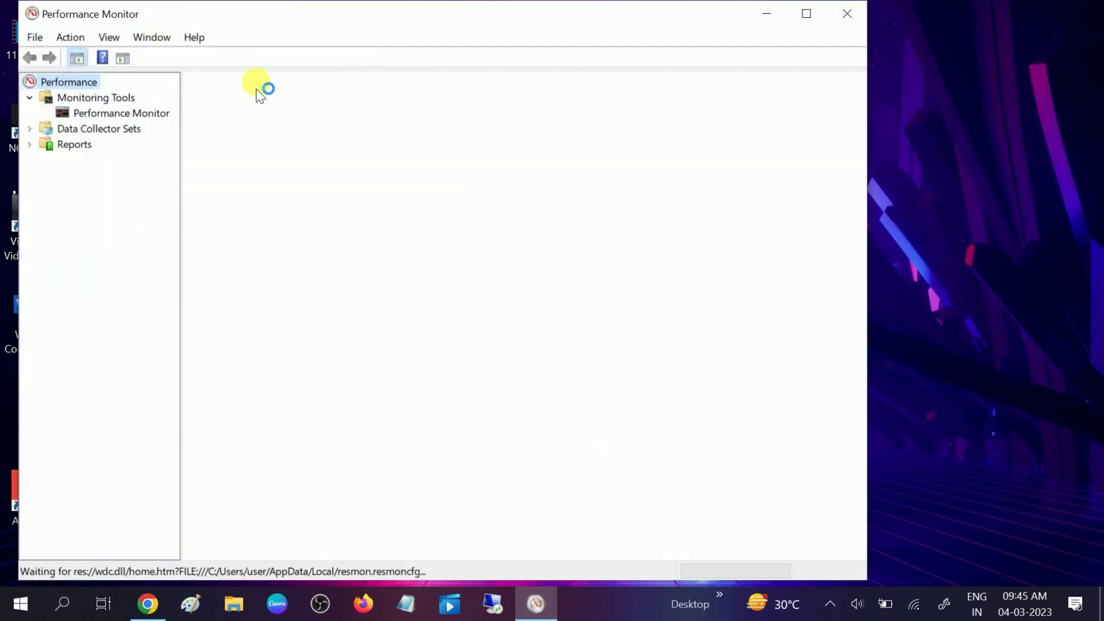
{"action": "left_click_drag", "start_coordinate": [313, 19], "coordinate": [466, 33]}
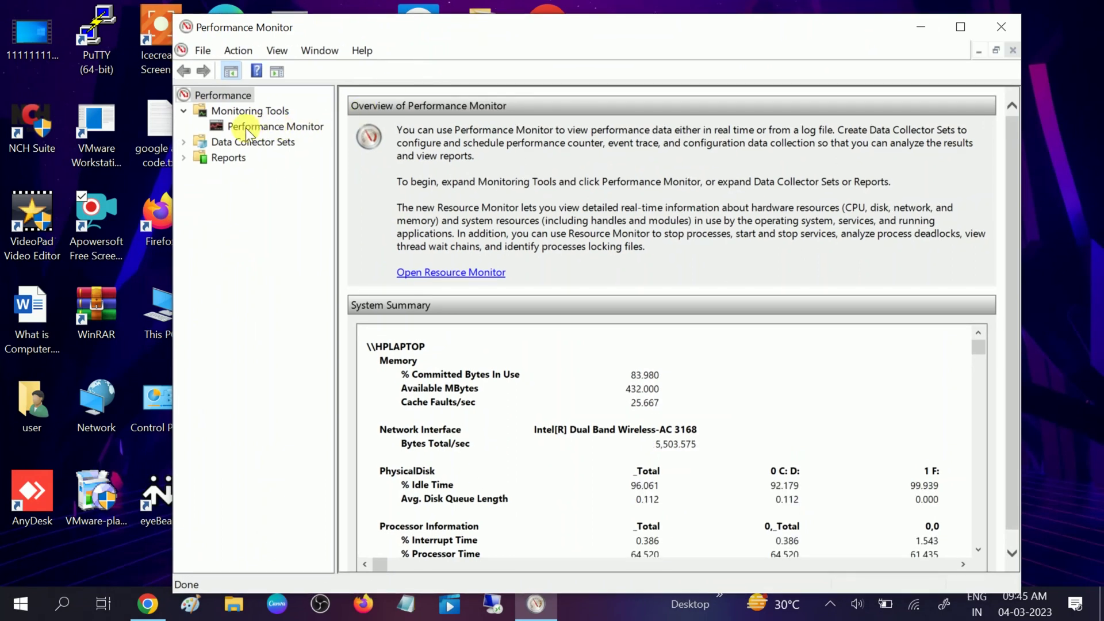
Show the live % Processor Time graph in a maximized Performance Monitor window
{"action": "left_click", "coordinate": [285, 129]}
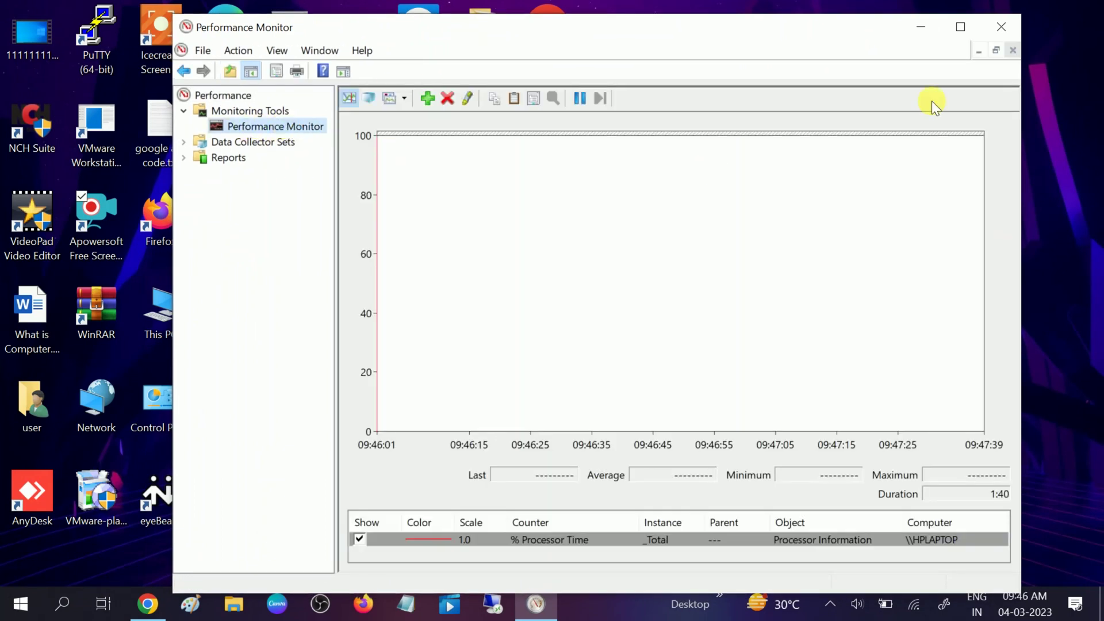
{"action": "left_click", "coordinate": [962, 27]}
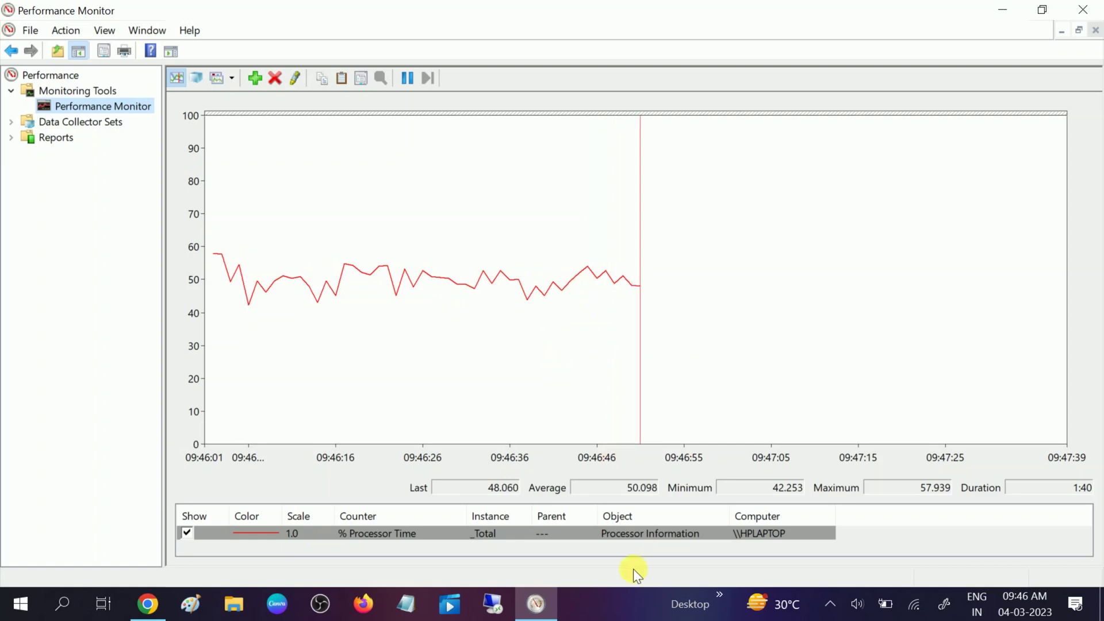
{"action": "right_click", "coordinate": [613, 604]}
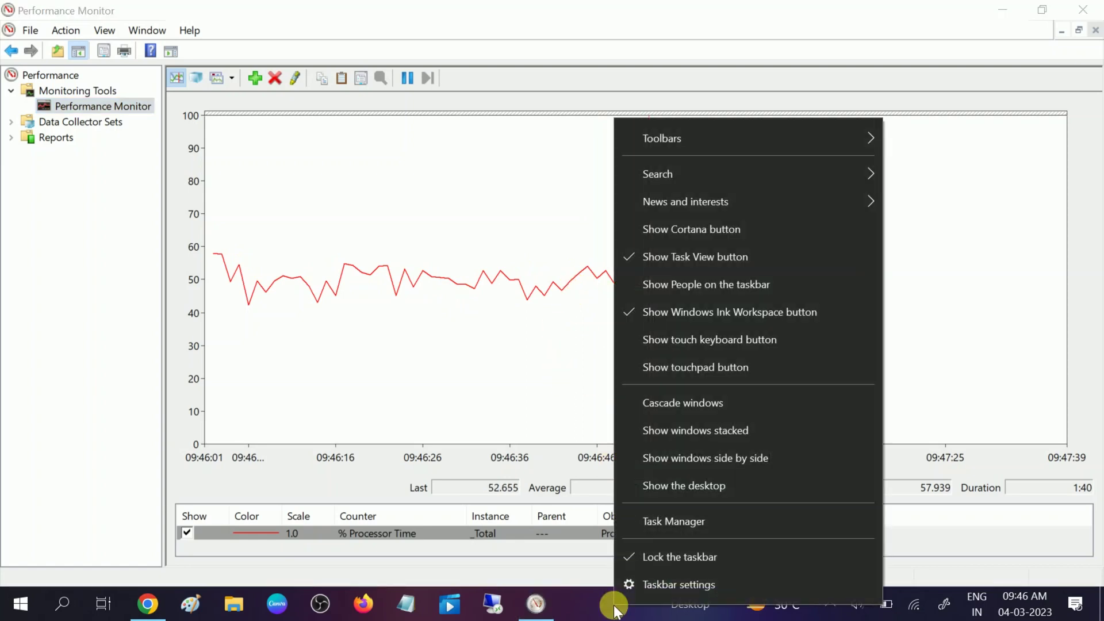
{"action": "left_click", "coordinate": [671, 522]}
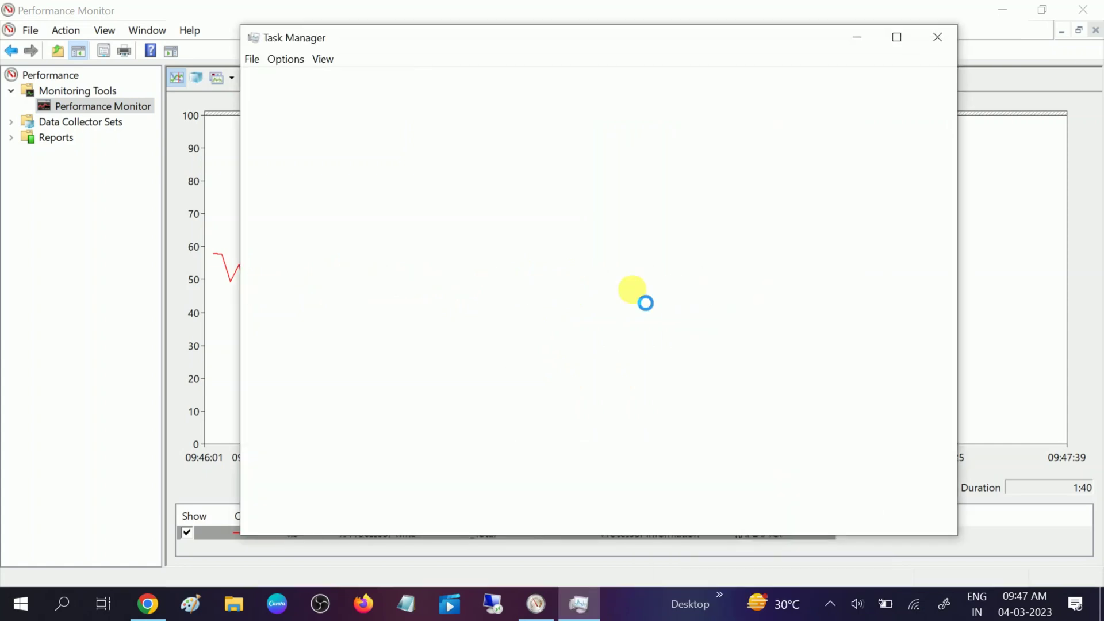
{"action": "left_click", "coordinate": [341, 81]}
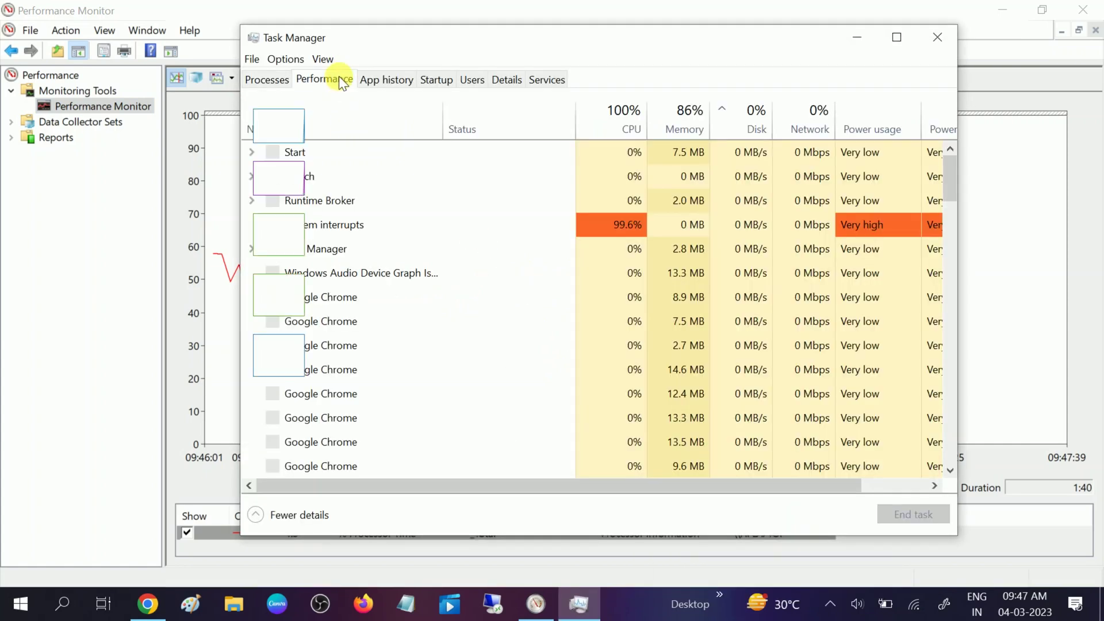
{"action": "left_click", "coordinate": [896, 36]}
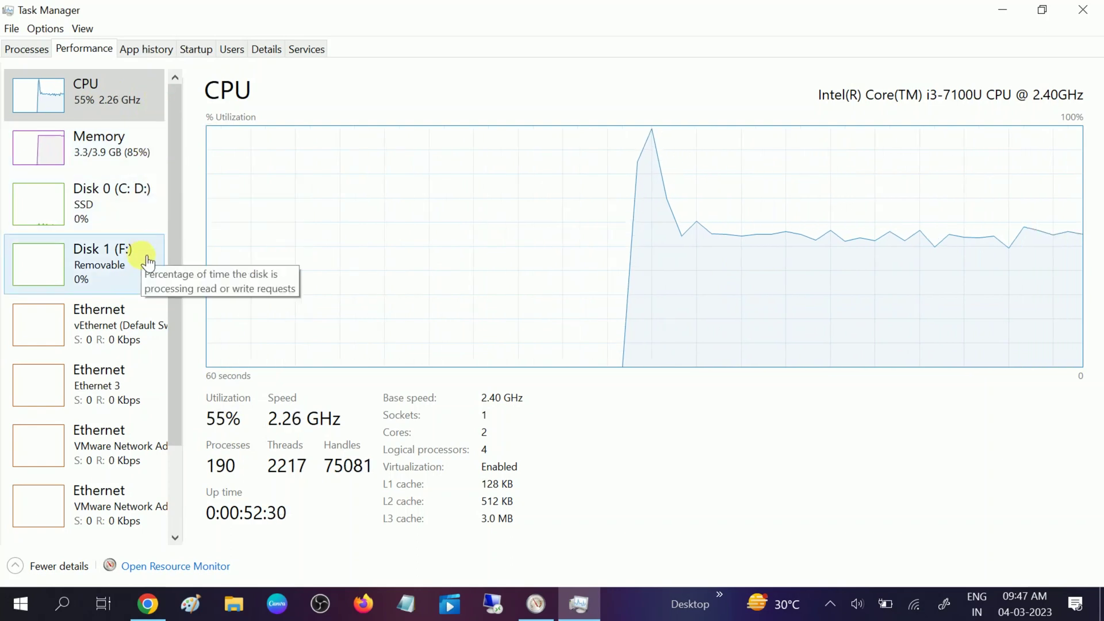
{"action": "left_click", "coordinate": [1082, 9]}
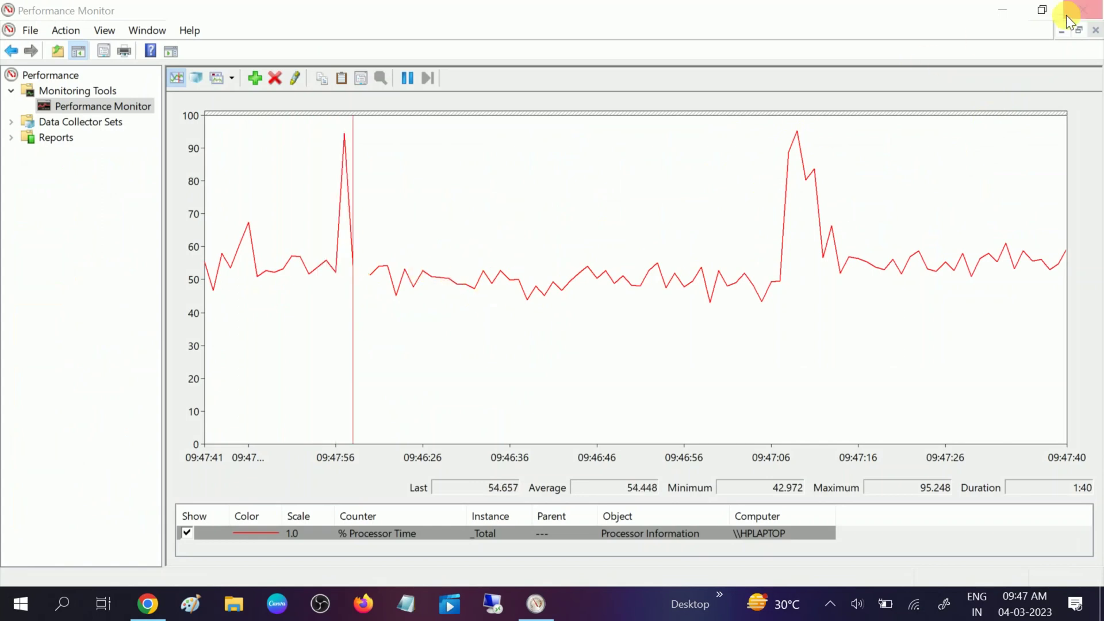
{"action": "left_click", "coordinate": [1083, 9]}
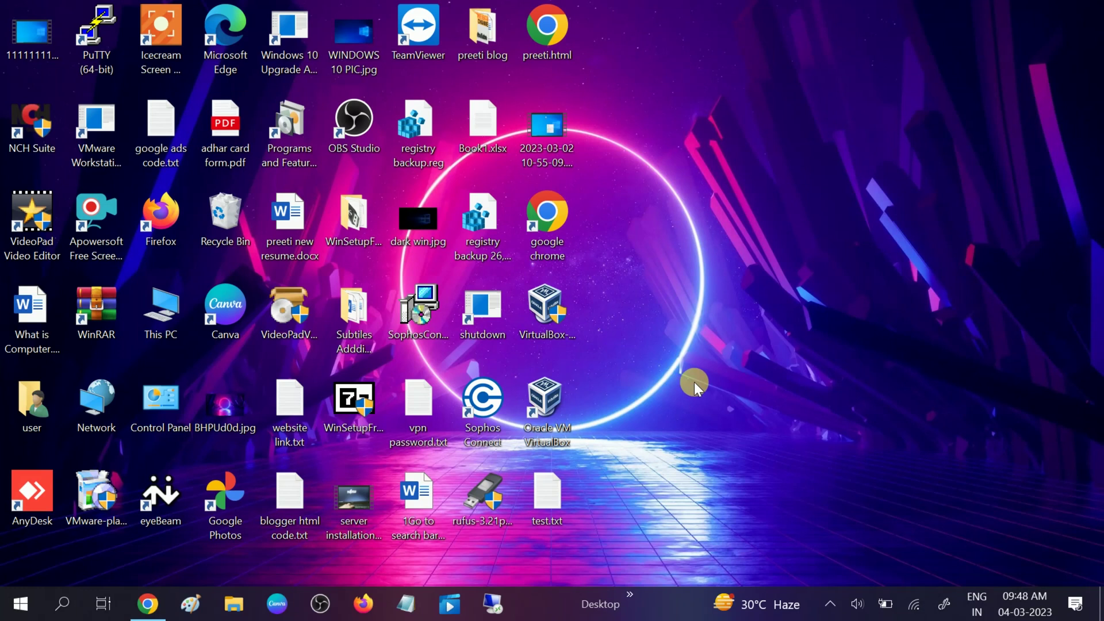
Open Chrome maximized and search the web for 'hp diagnostics tool'
{"action": "double_click", "coordinate": [554, 229]}
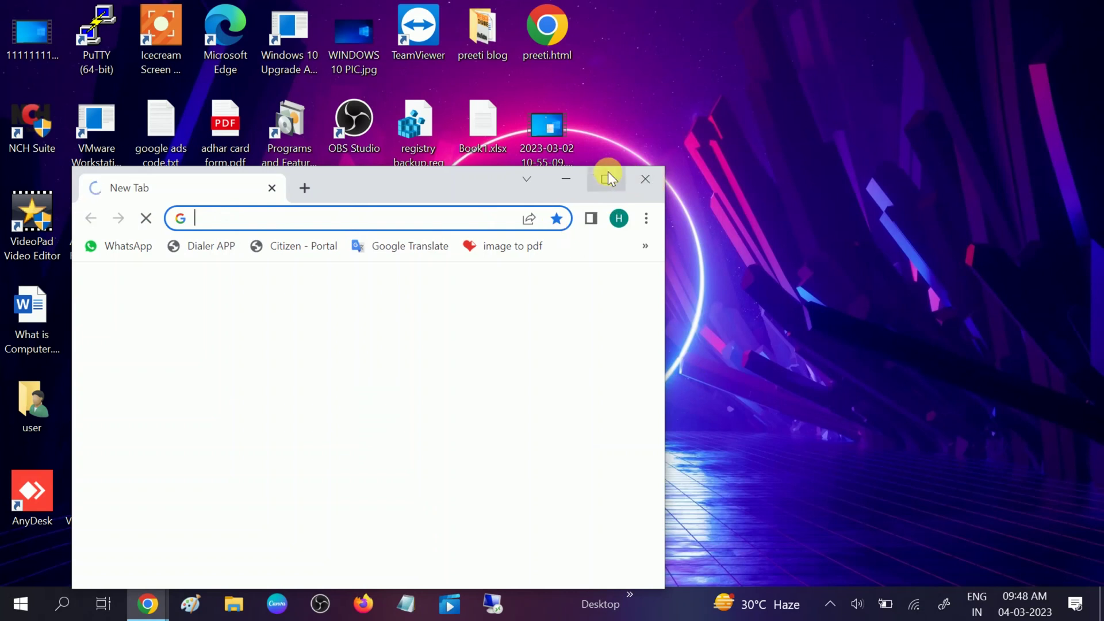
{"action": "left_click", "coordinate": [605, 179]}
{"action": "left_click", "coordinate": [221, 53]}
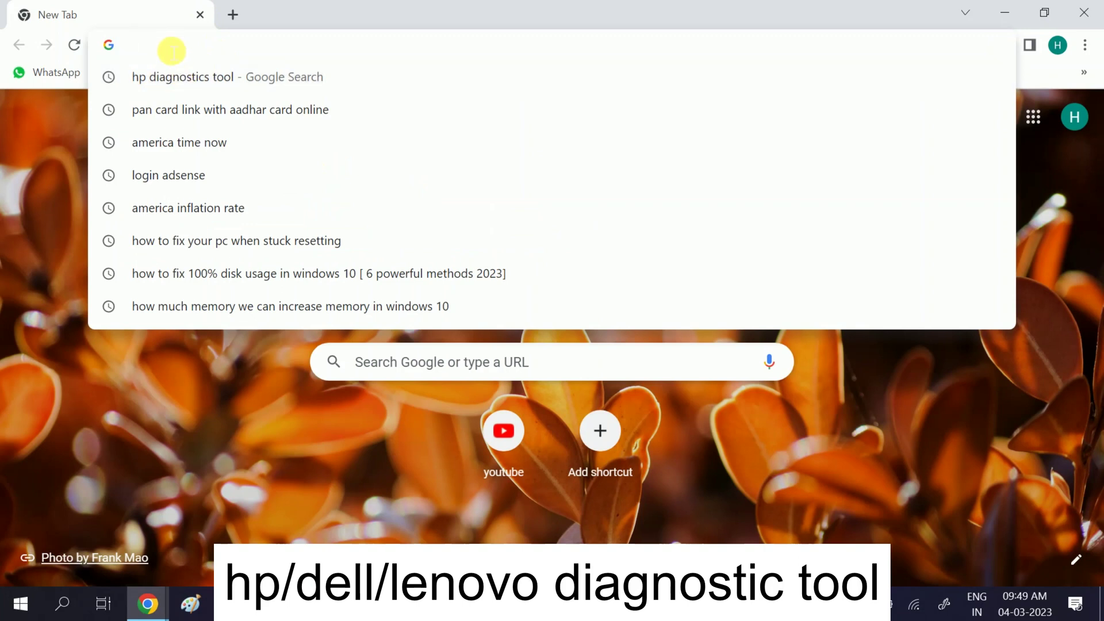
{"action": "type", "text": "hp"}
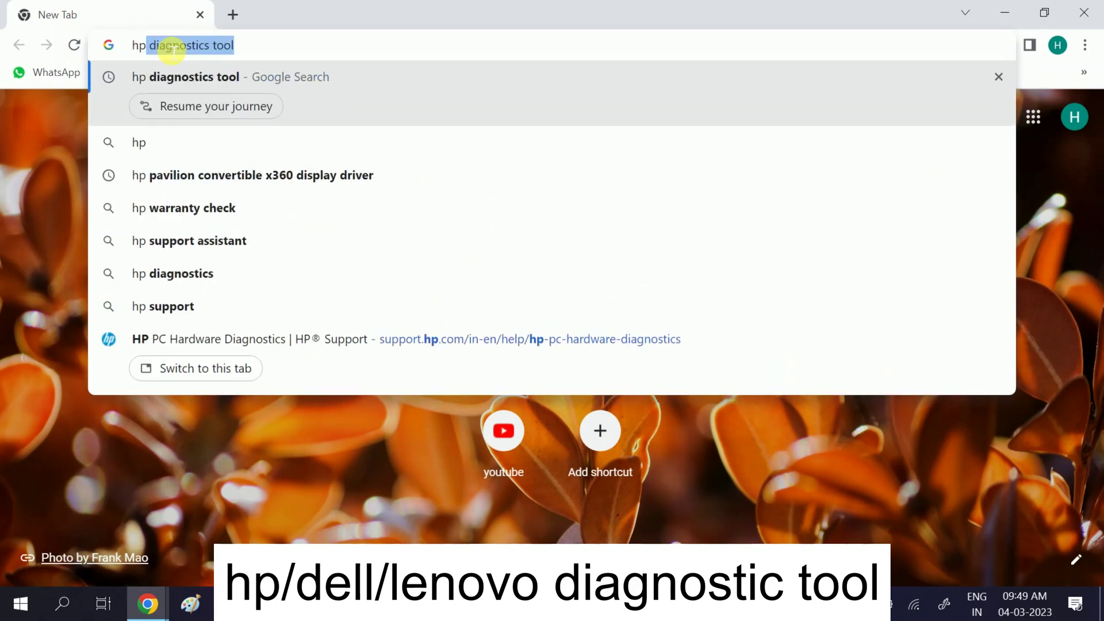
{"action": "key", "text": "Right"}
{"action": "key", "text": "Return"}
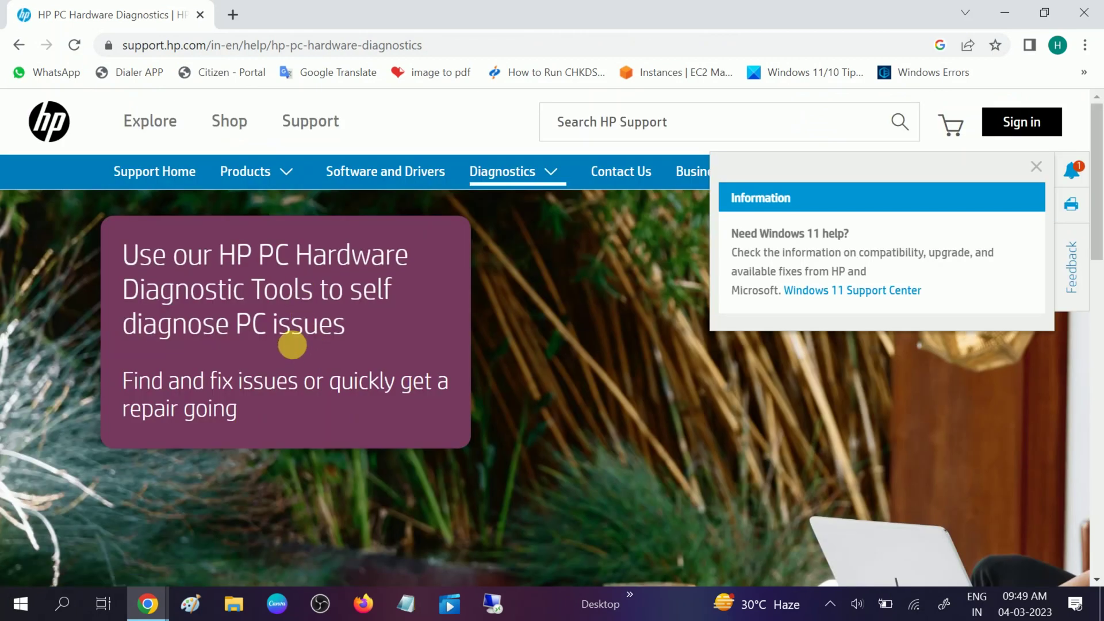
Expand 'Diagnose PC Hardware Issues in Windows' and highlight the HP PC Hardware Diagnostics Windows download heading
{"action": "scroll", "coordinate": [299, 349], "scroll_direction": "down", "scroll_amount": 7}
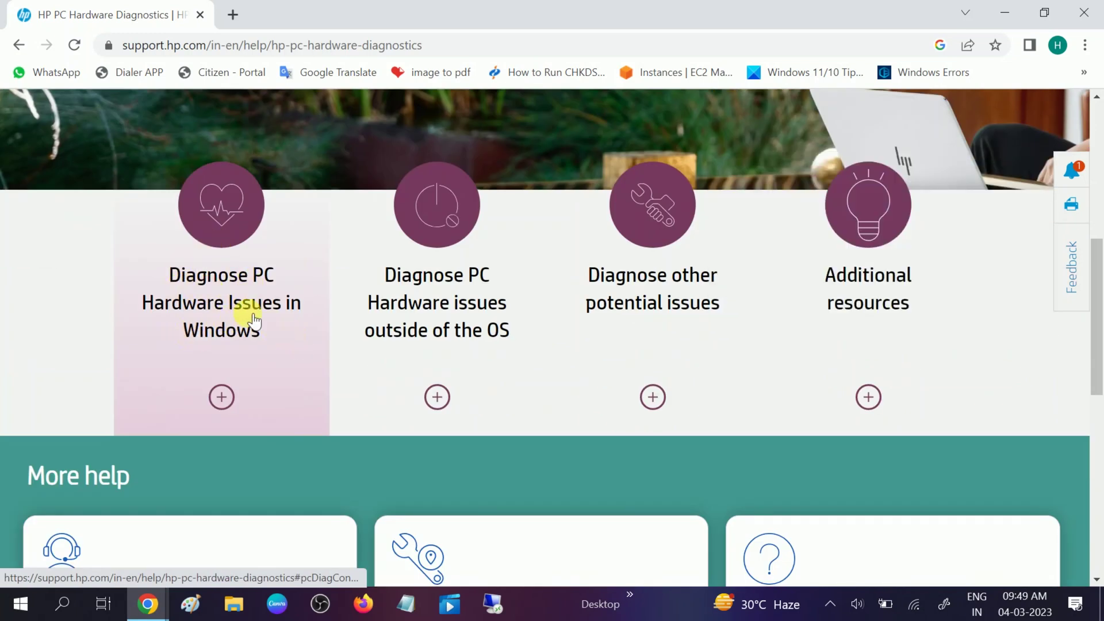
{"action": "left_click", "coordinate": [227, 393]}
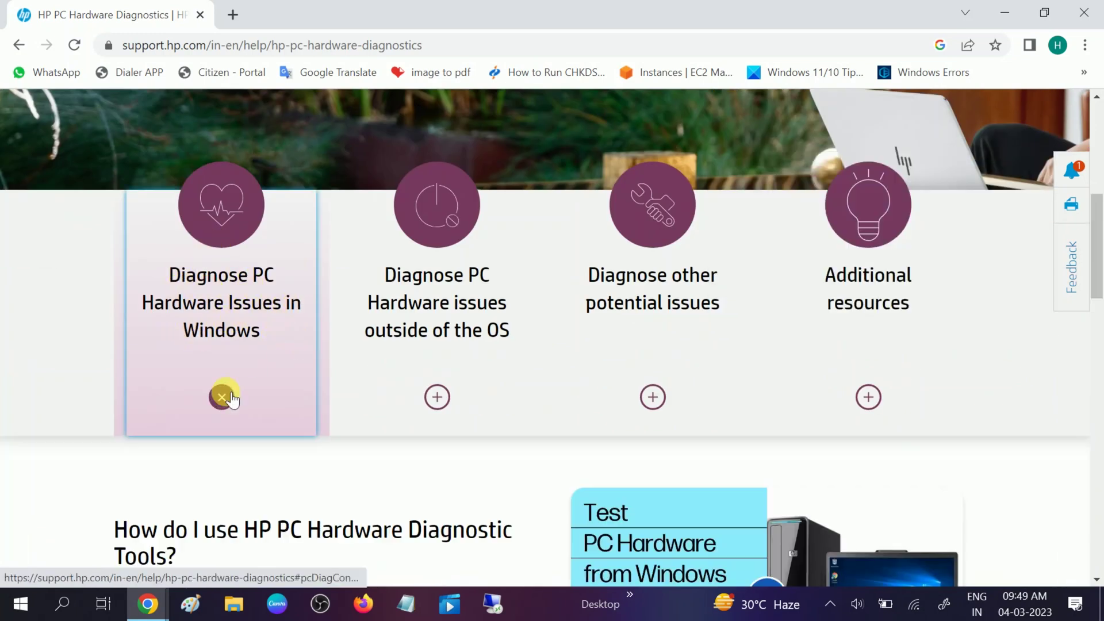
{"action": "scroll", "coordinate": [226, 385], "scroll_direction": "down", "scroll_amount": 7}
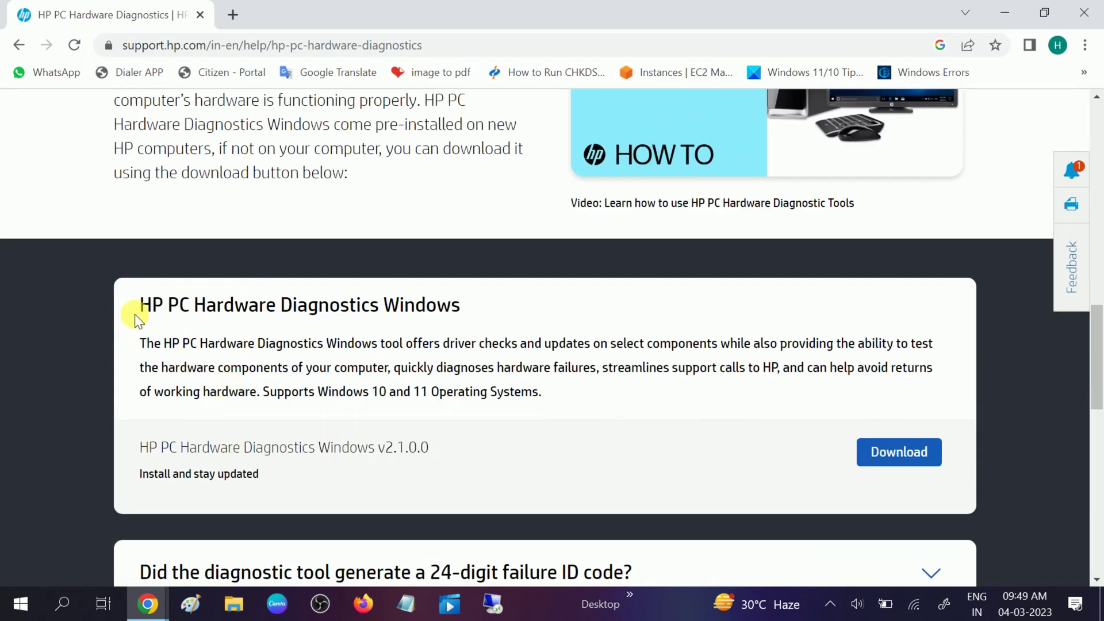
{"action": "left_click_drag", "start_coordinate": [138, 308], "coordinate": [466, 315]}
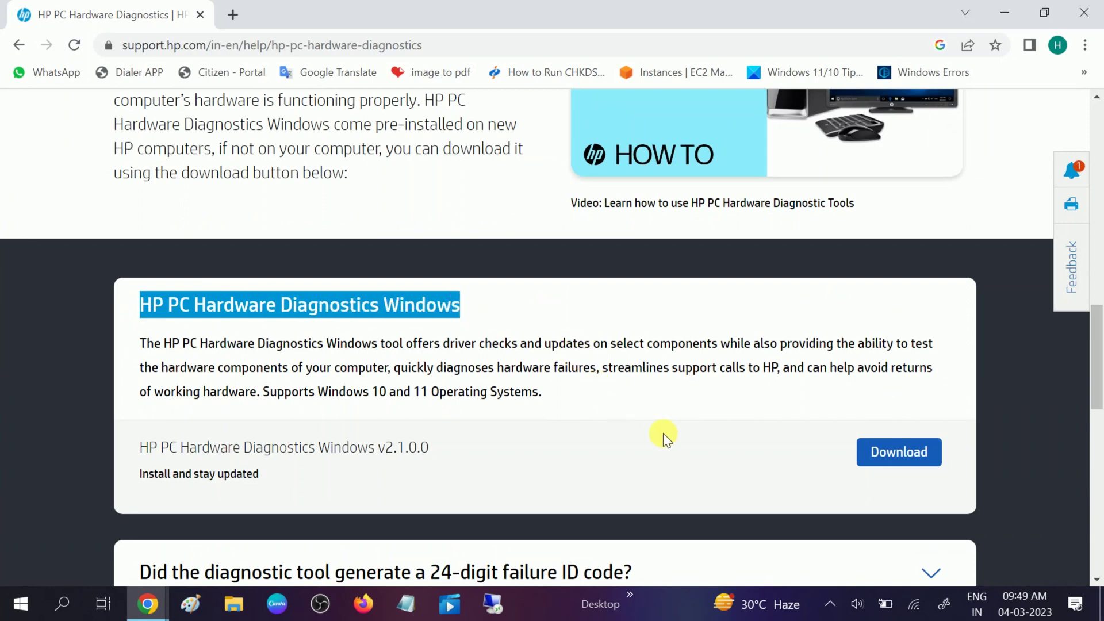
Download the 349 MB sp144583.exe installer and confirm it in Chrome's downloads list
{"action": "left_click", "coordinate": [885, 459]}
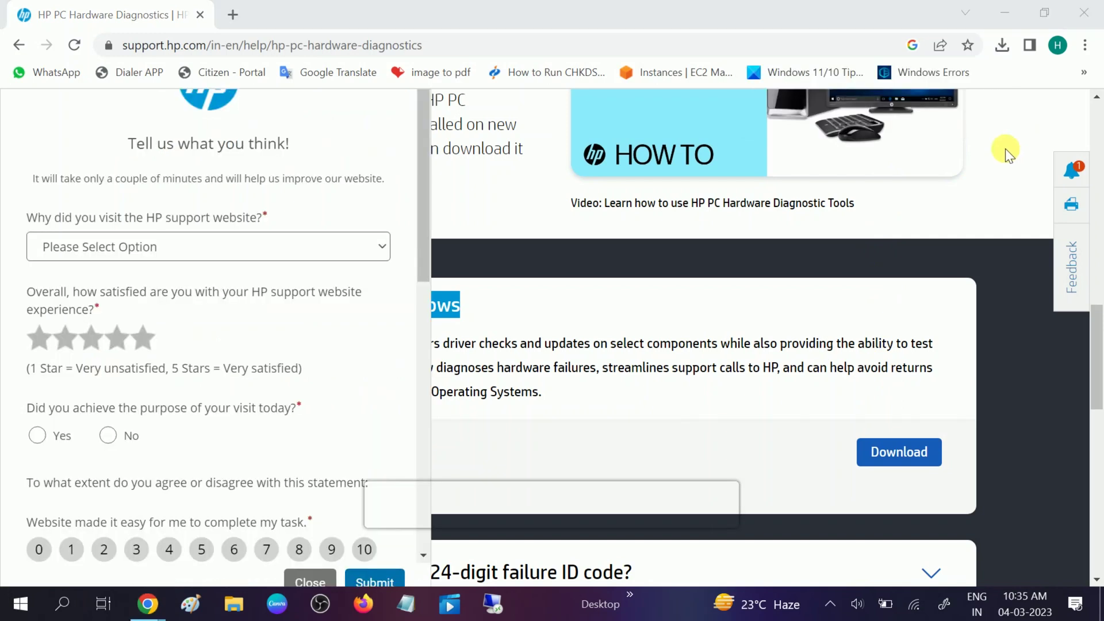
{"action": "scroll", "coordinate": [1005, 148], "scroll_direction": "up", "scroll_amount": 15}
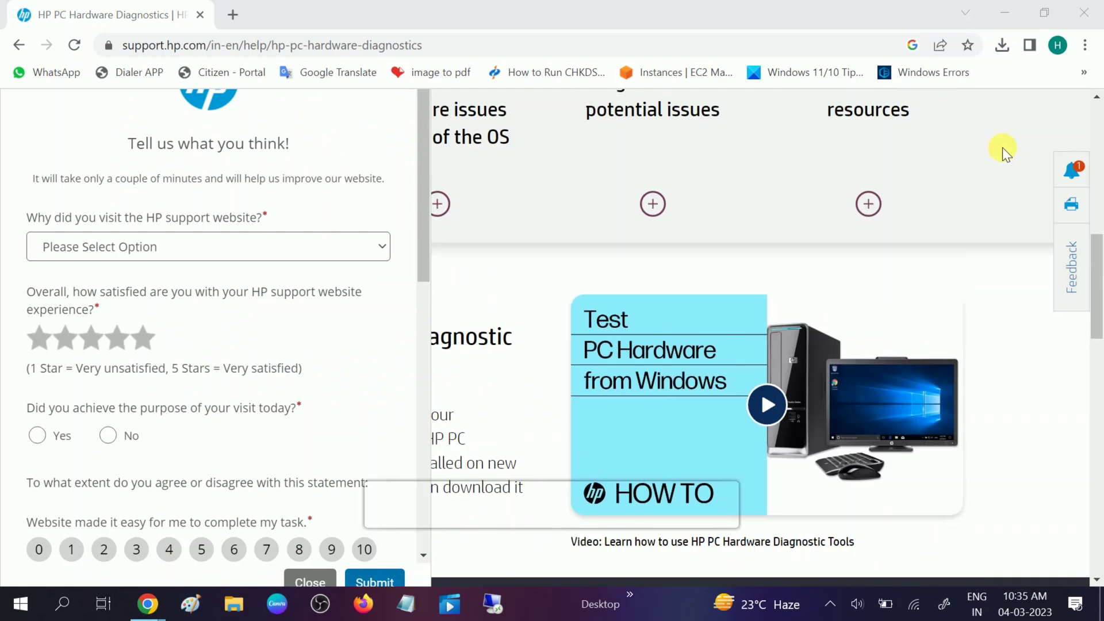
{"action": "left_click", "coordinate": [1002, 45]}
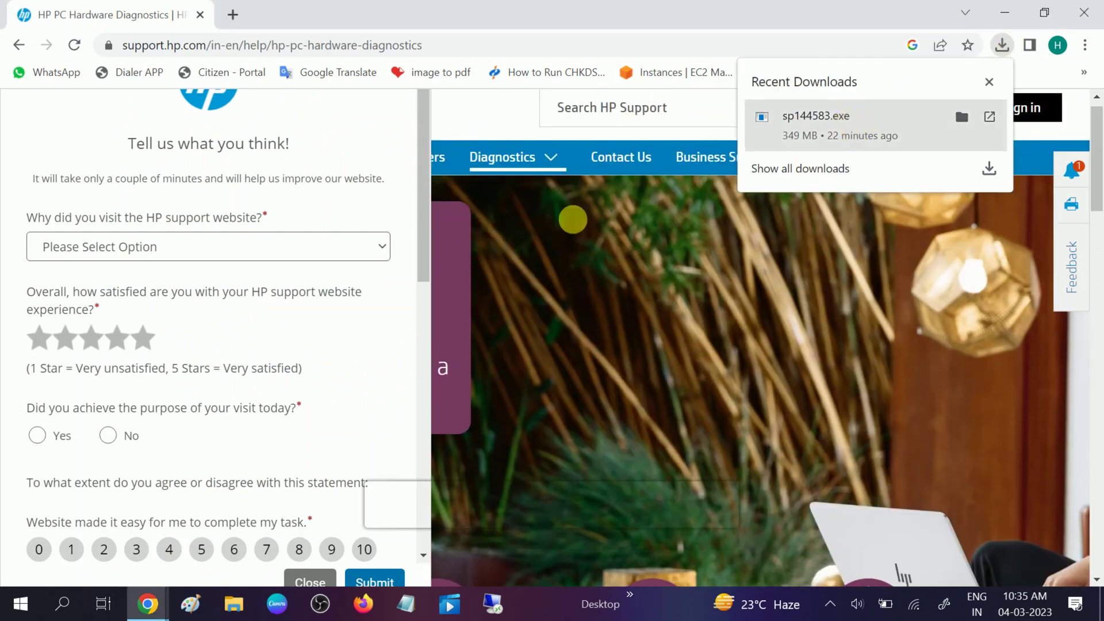
{"action": "left_click", "coordinate": [234, 604]}
{"action": "left_click", "coordinate": [234, 604]}
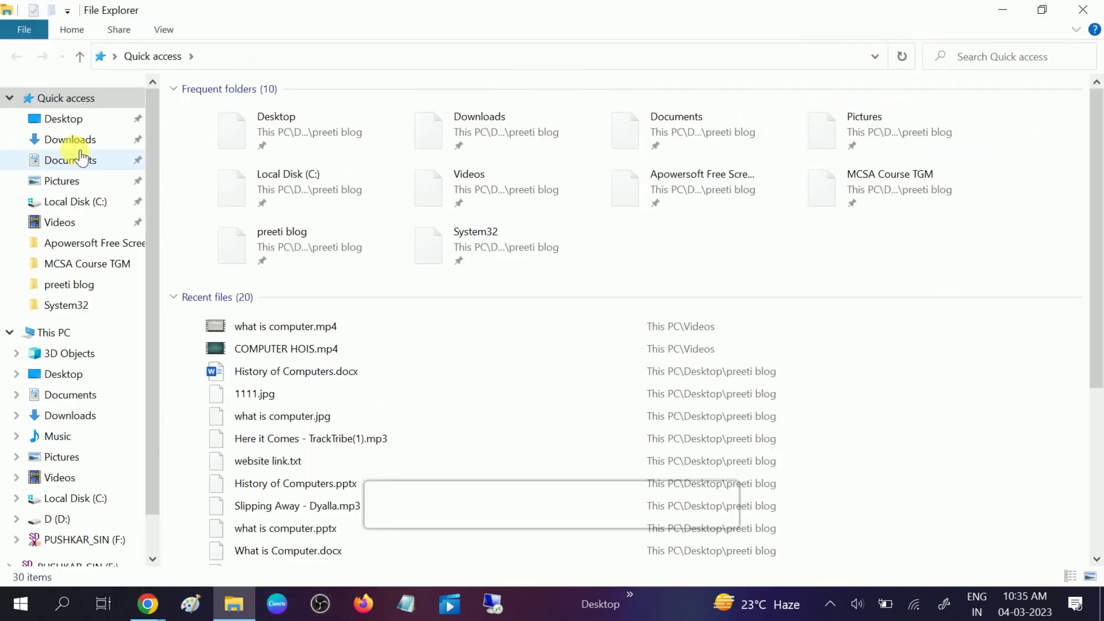
Run sp144583.exe from the Downloads folder to start the HP diagnostics installer
{"action": "left_click", "coordinate": [72, 140]}
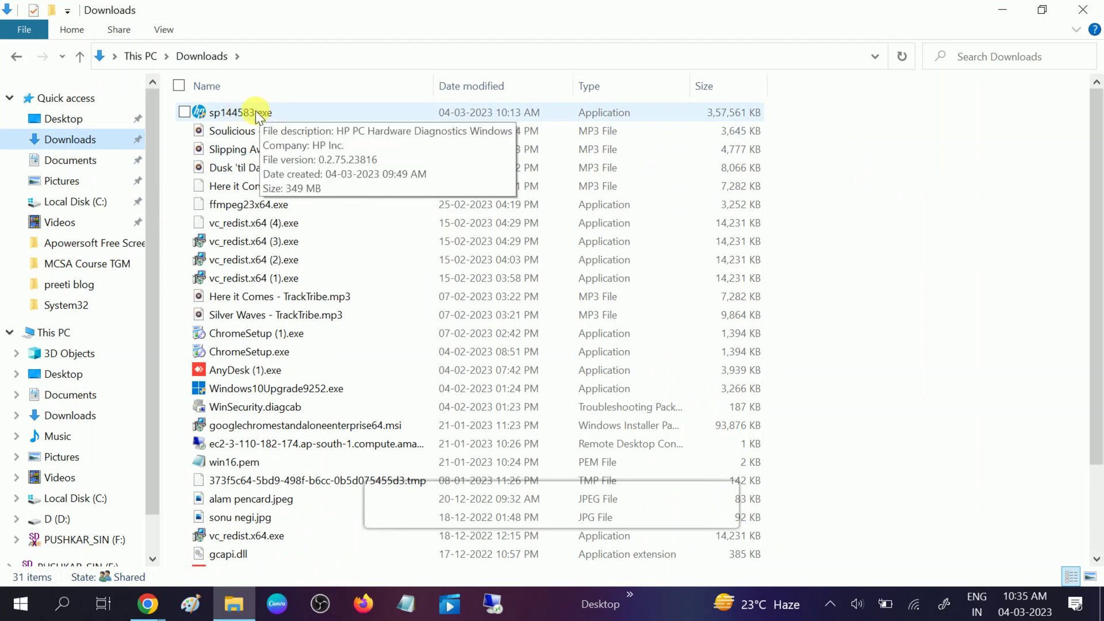
{"action": "double_click", "coordinate": [254, 111]}
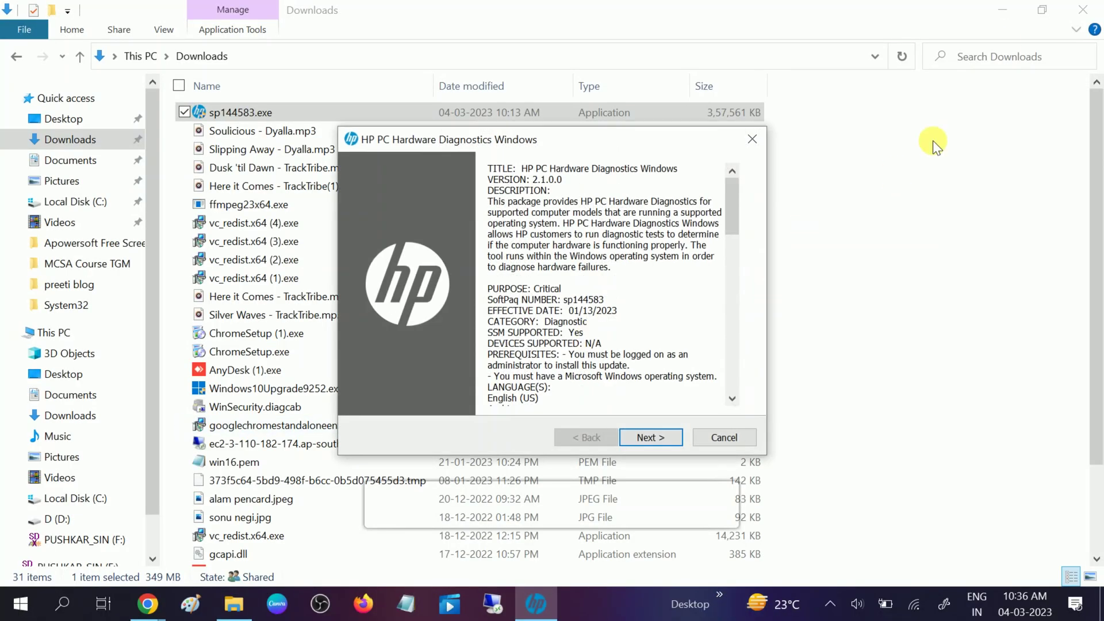
{"action": "left_click", "coordinate": [1002, 9]}
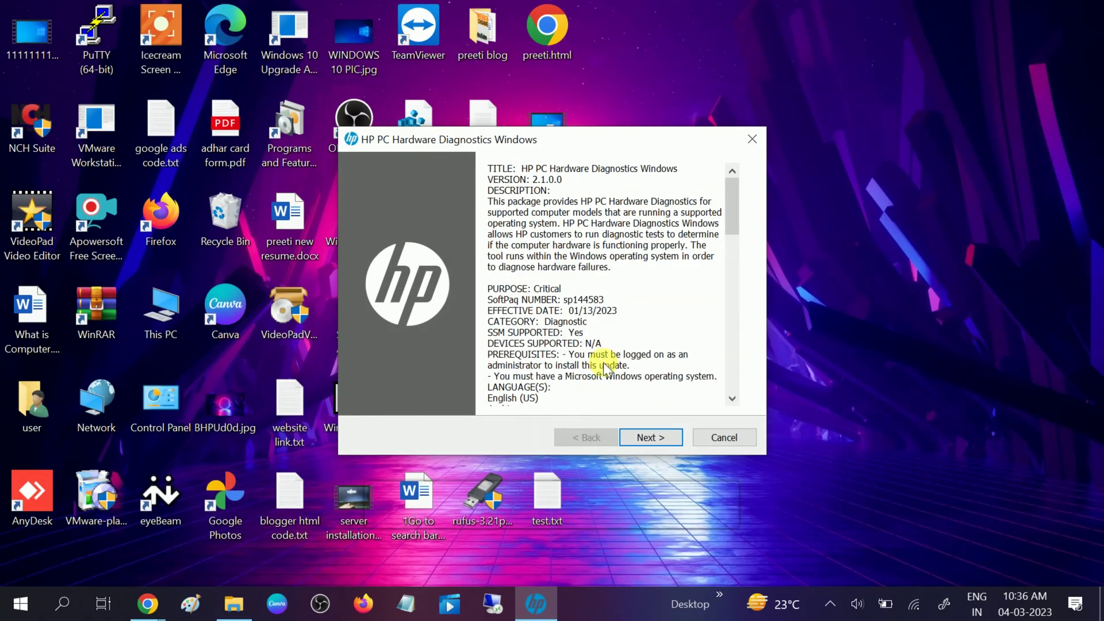
Accept the HP license terms and extract the installer files until setup finishes
{"action": "left_click", "coordinate": [644, 436]}
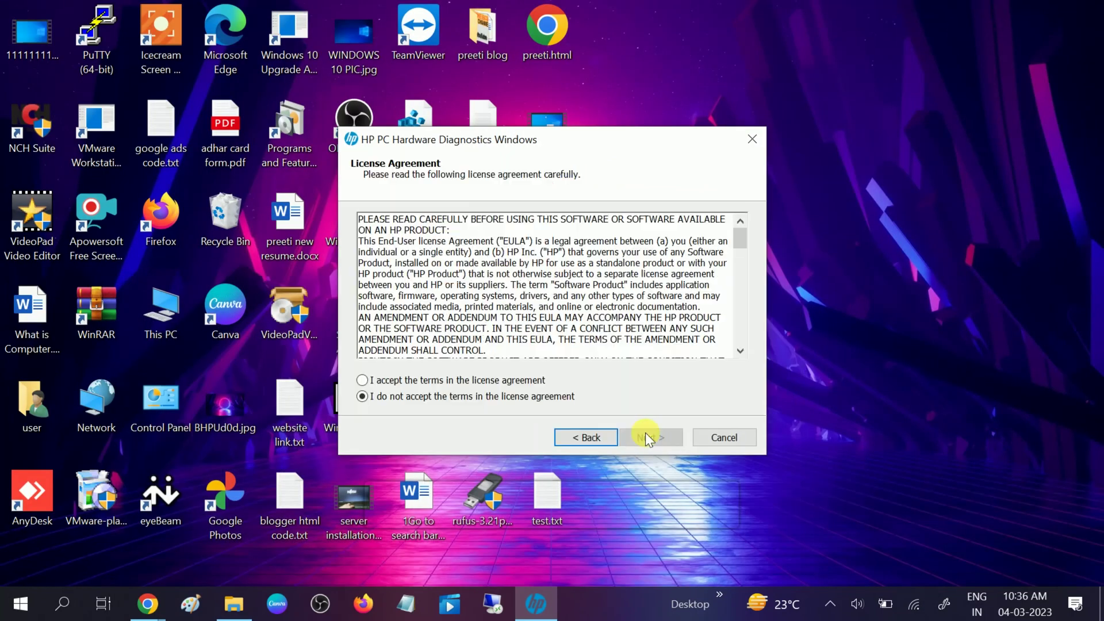
{"action": "left_click", "coordinate": [379, 381]}
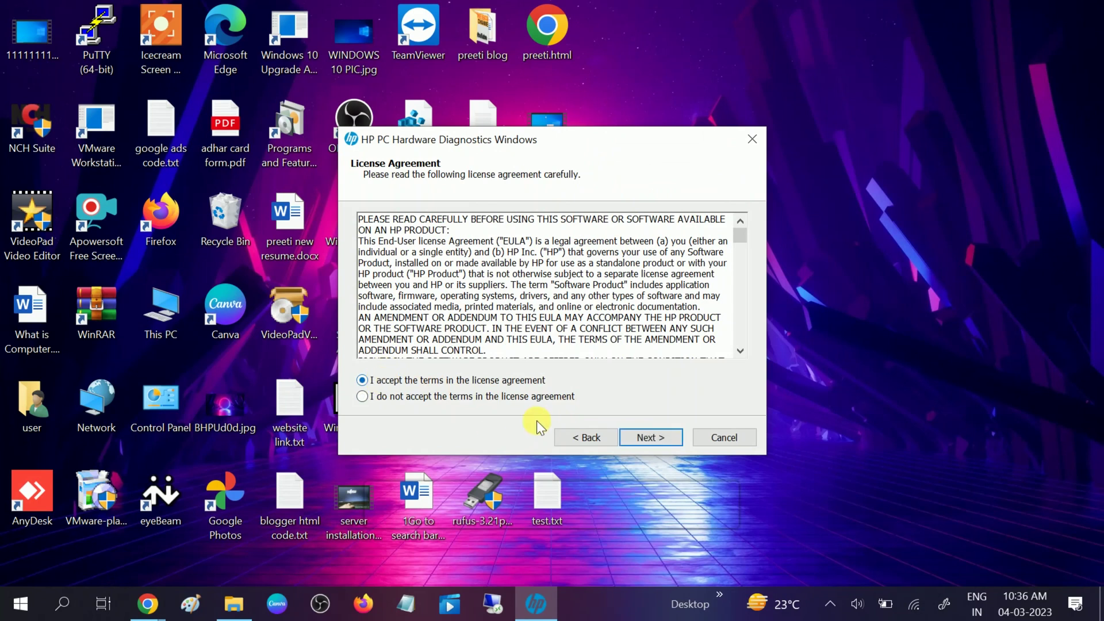
{"action": "left_click", "coordinate": [643, 435]}
{"action": "left_click", "coordinate": [643, 435]}
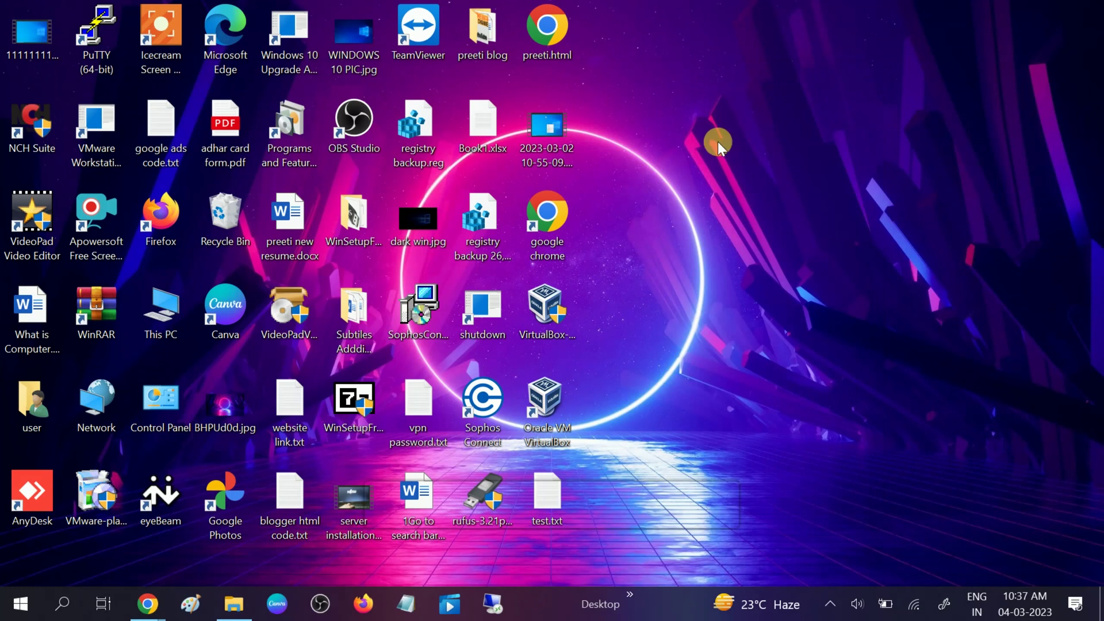
{"action": "left_click", "coordinate": [65, 604]}
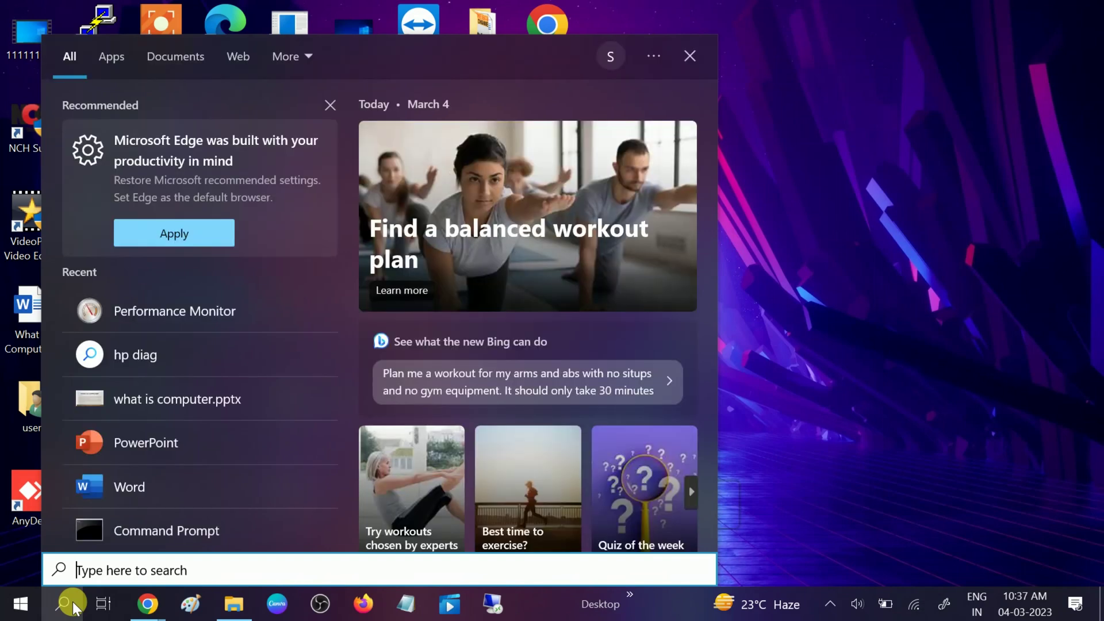
Search Windows for 'diagnostic', correcting the typos along the way
{"action": "type", "text": "hp di"}
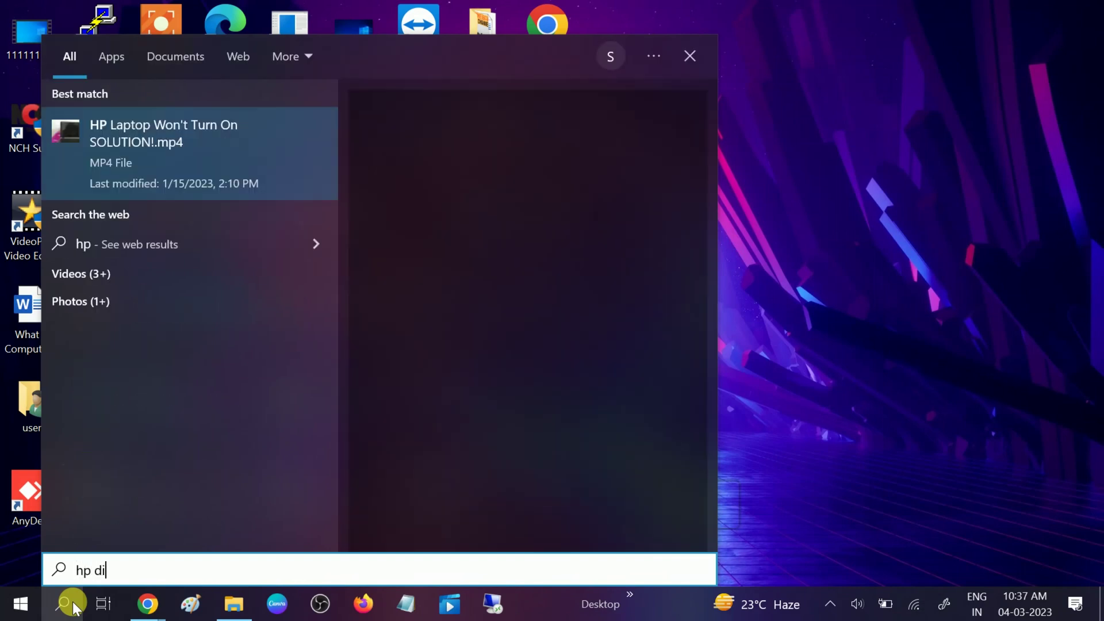
{"action": "type", "text": "ag"}
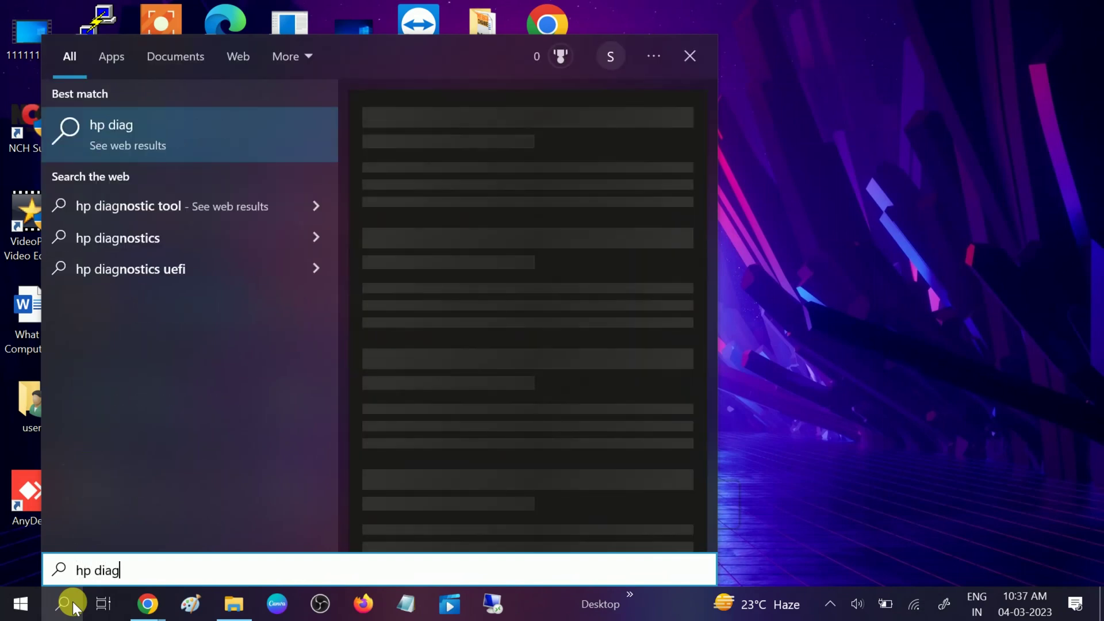
{"action": "key", "text": "BackSpace"}
{"action": "key", "text": "BackSpace"}
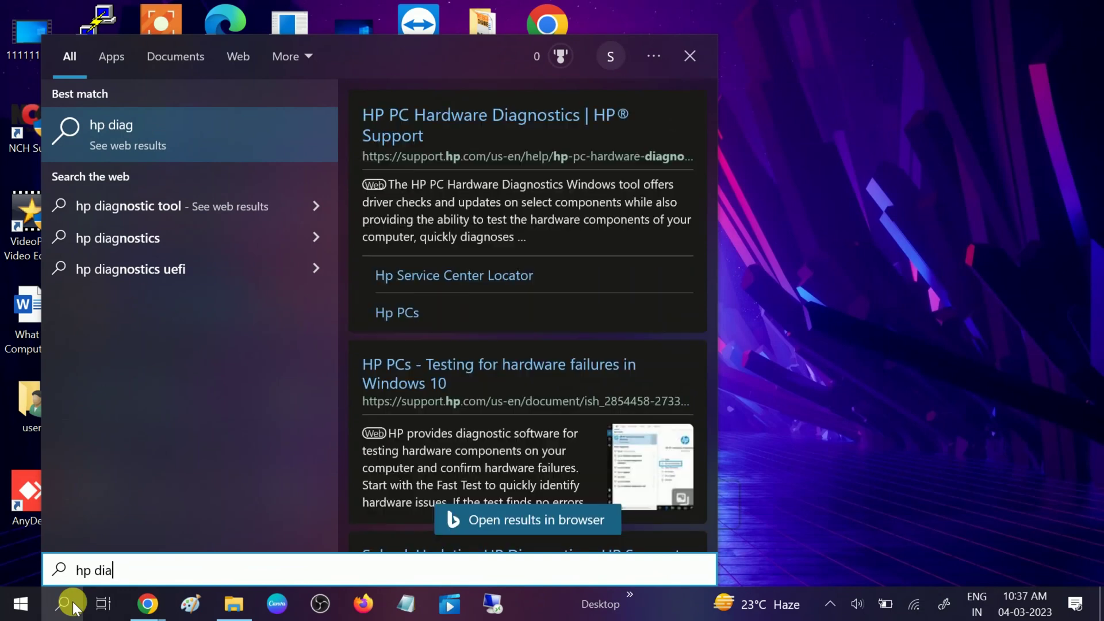
{"action": "key", "text": "BackSpace"}
{"action": "key", "text": "BackSpace"}
{"action": "key", "text": "BackSpace"}
{"action": "key", "text": "BackSpace"}
{"action": "key", "text": "BackSpace"}
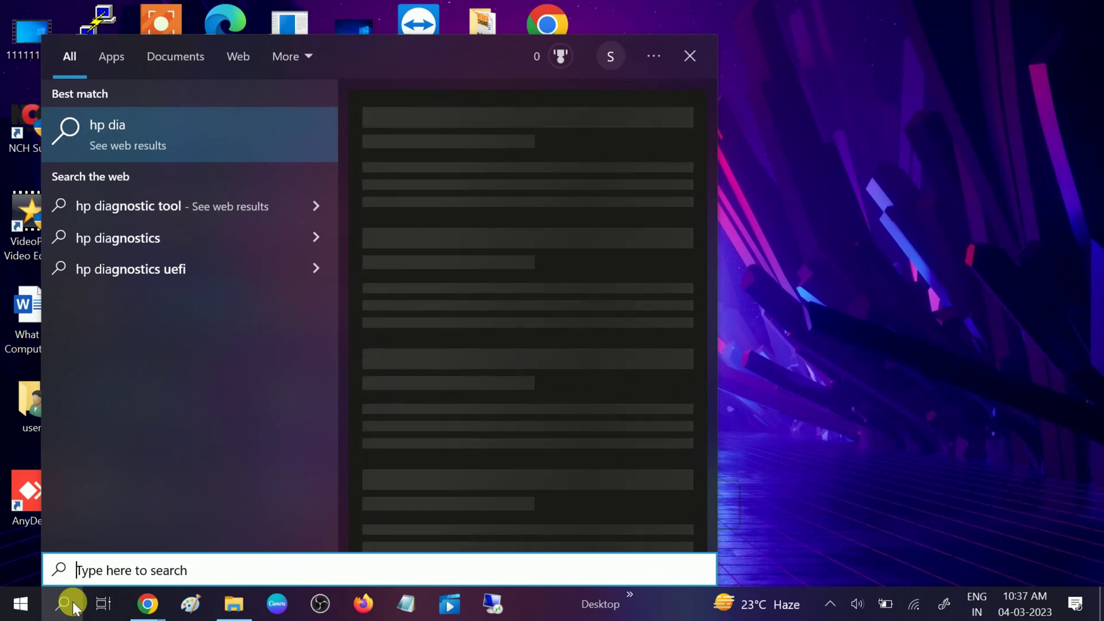
{"action": "type", "text": "dign"}
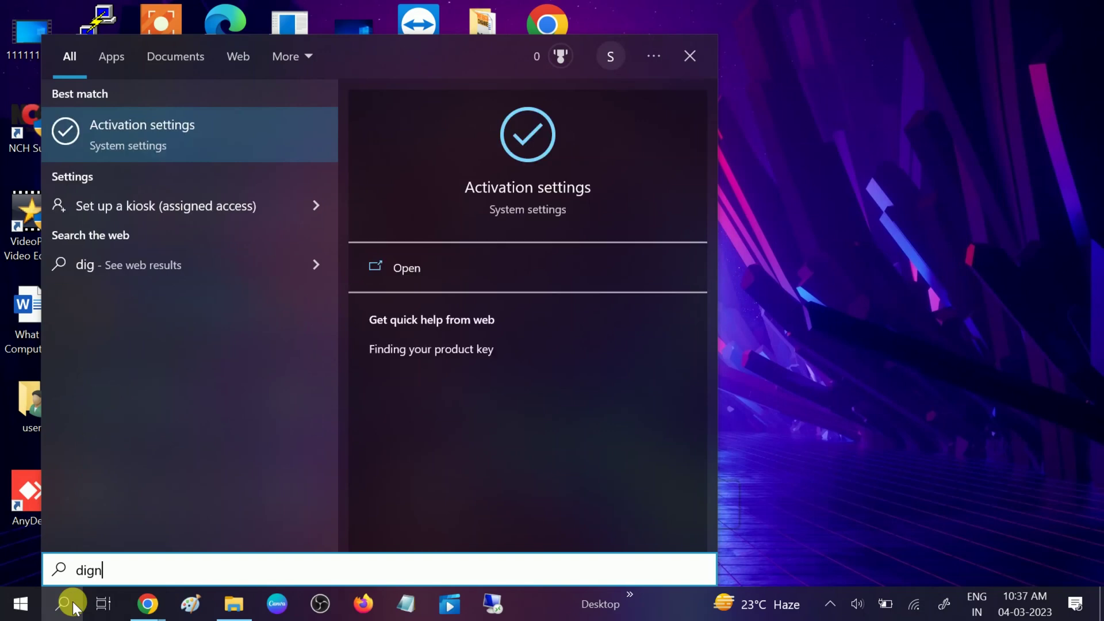
{"action": "key", "text": "BackSpace"}
{"action": "key", "text": "BackSpace"}
{"action": "type", "text": "agb"}
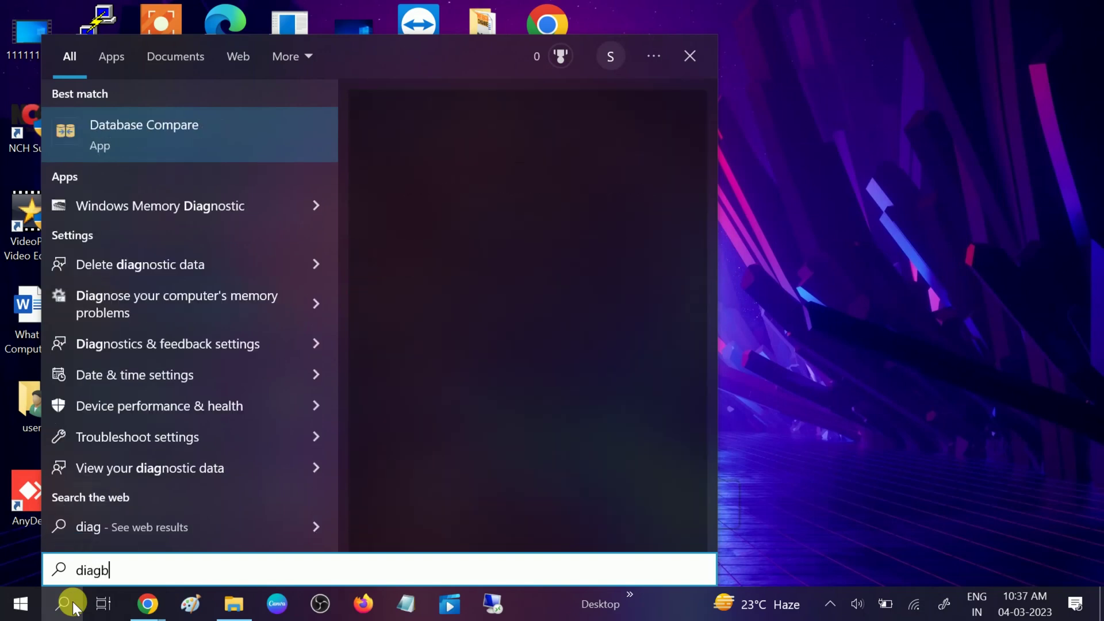
{"action": "key", "text": "BackSpace"}
{"action": "type", "text": "nost"}
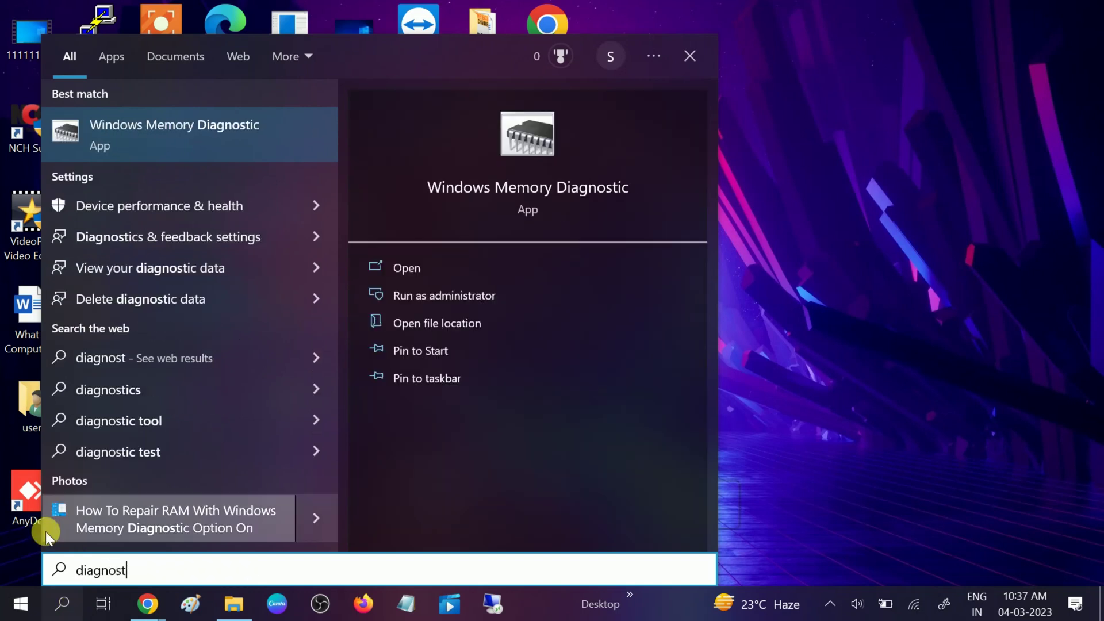
{"action": "type", "text": "ic"}
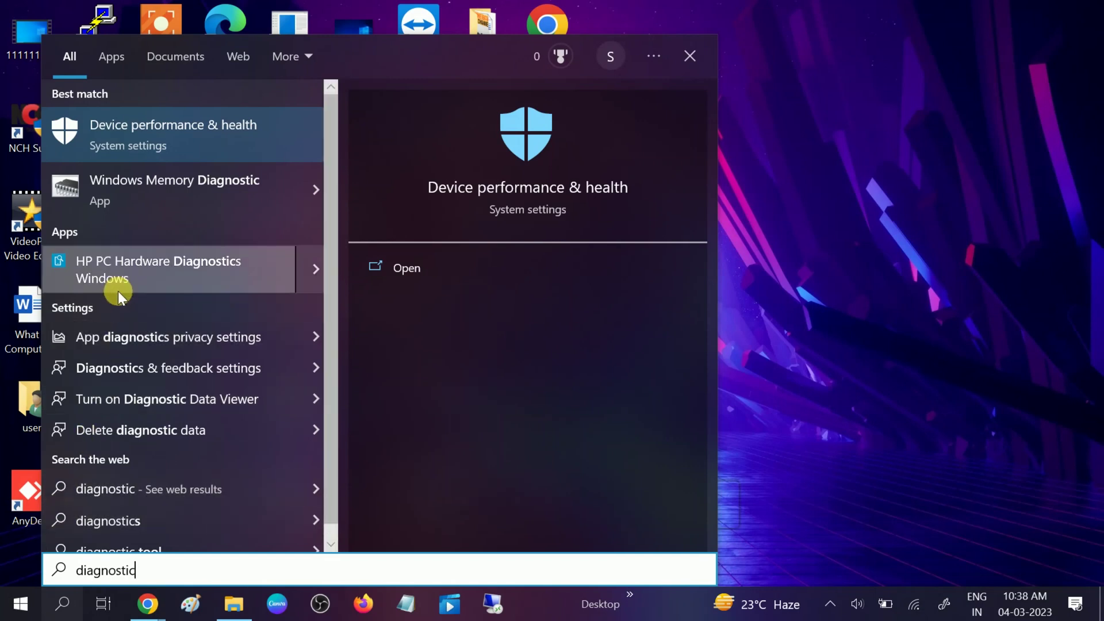
Launch HP PC Hardware Diagnostics Windows 2.1.0.0 to its HP Pavilion x360 System Information page
{"action": "left_click", "coordinate": [171, 278]}
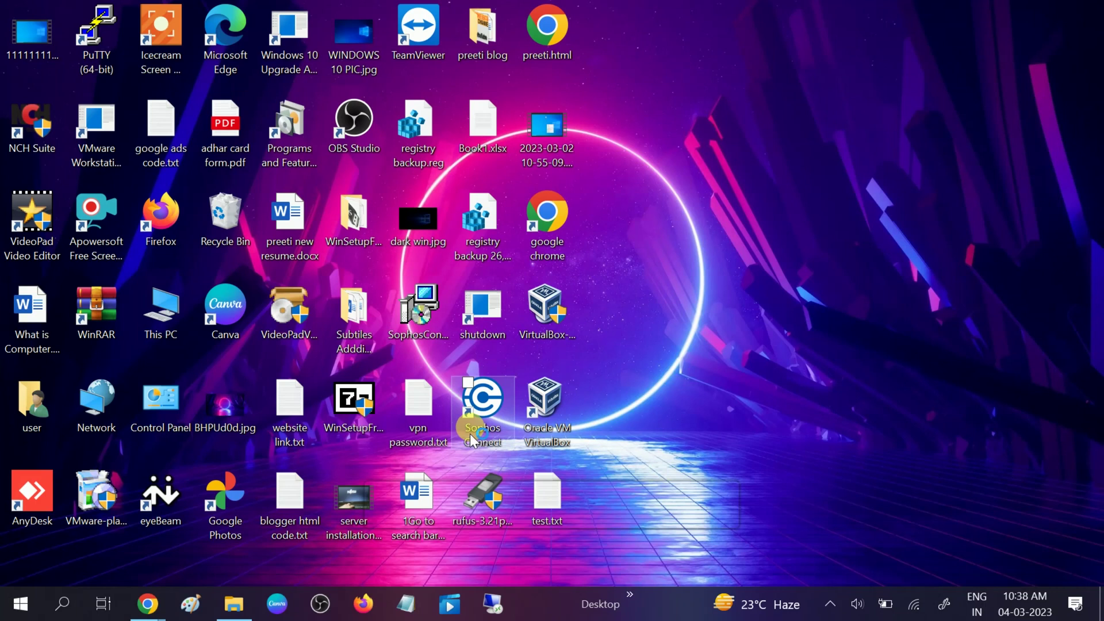
{"action": "double_click", "coordinate": [474, 437]}
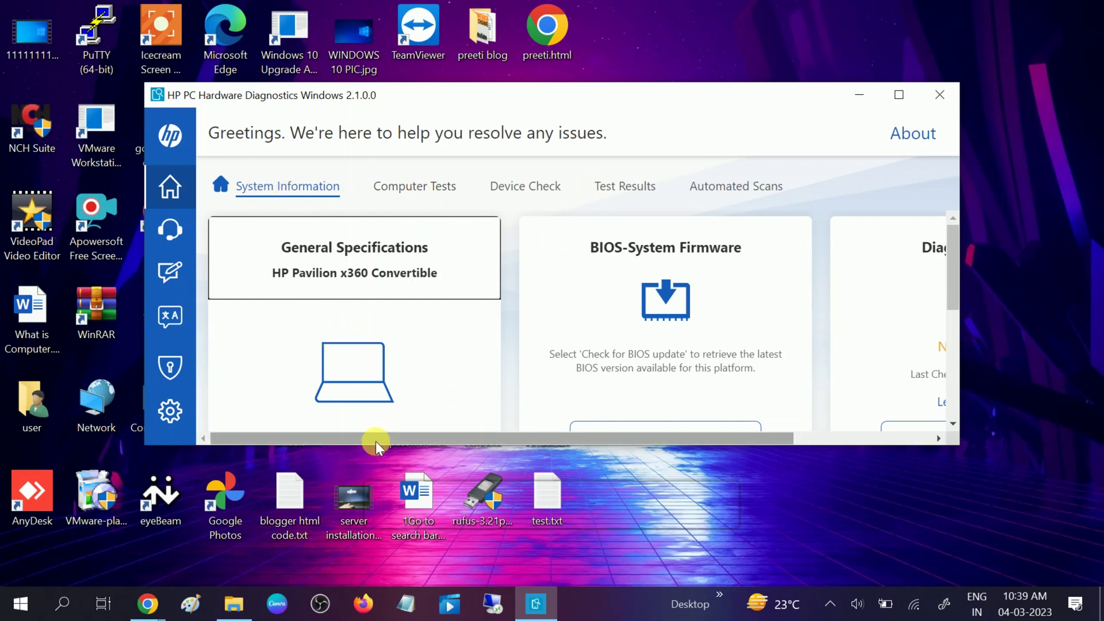
Open Computer Tests in a maximized window and start the Fast System Test
{"action": "left_click", "coordinate": [408, 193]}
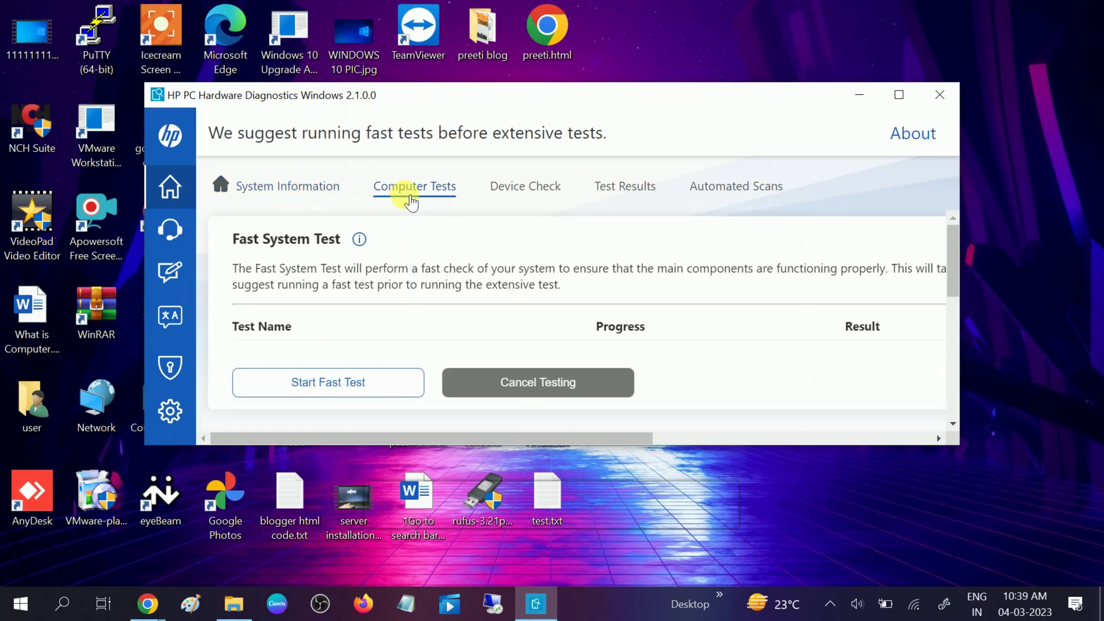
{"action": "left_click", "coordinate": [900, 96]}
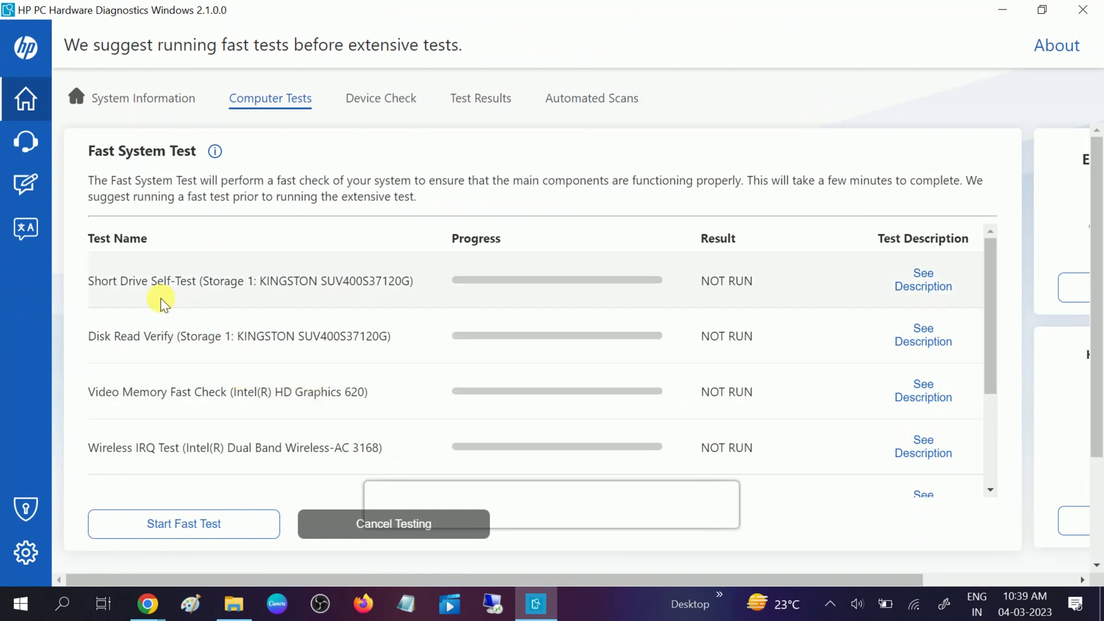
{"action": "scroll", "coordinate": [158, 387], "scroll_direction": "down", "scroll_amount": 4}
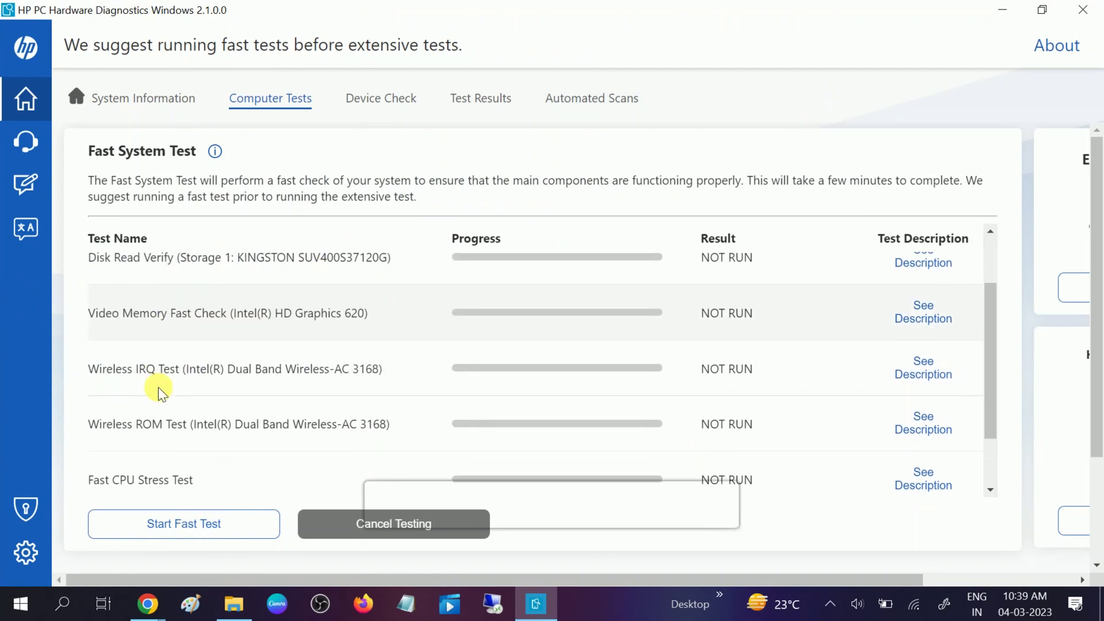
{"action": "scroll", "coordinate": [158, 388], "scroll_direction": "down", "scroll_amount": 3}
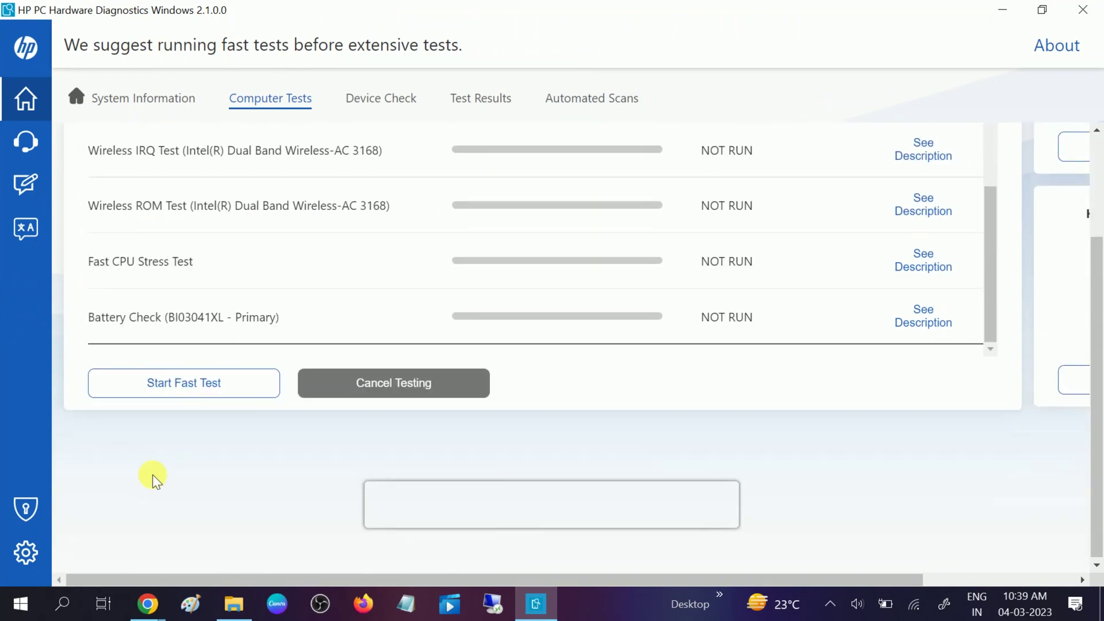
{"action": "left_click", "coordinate": [190, 394]}
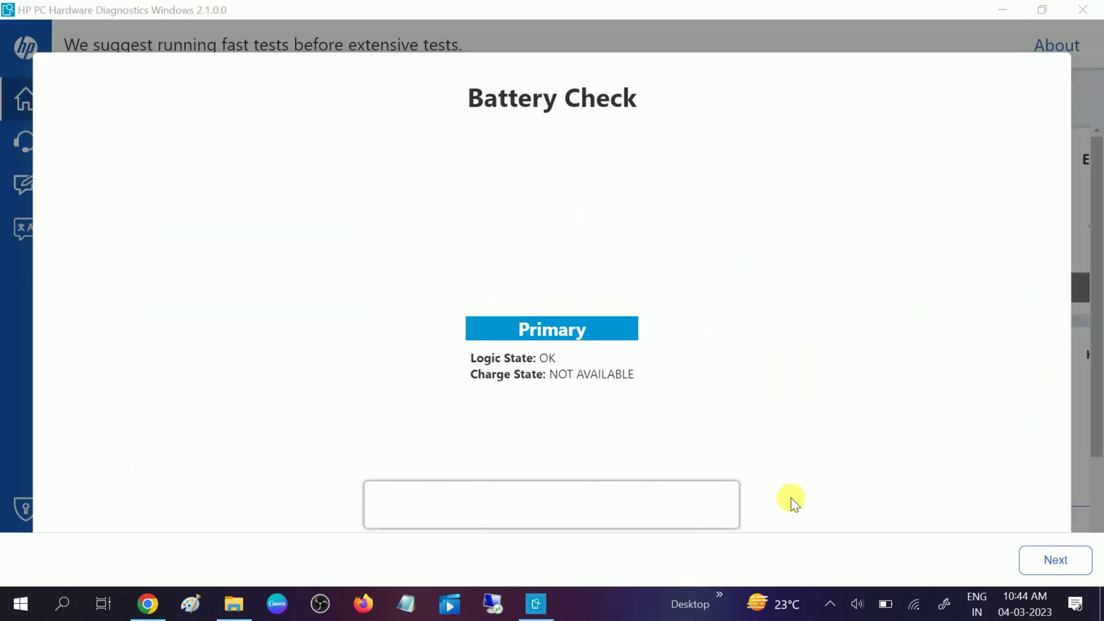
Confirm the PASSED primary Battery Check with Next, returning to the still-running fast test list
{"action": "left_click", "coordinate": [1033, 558]}
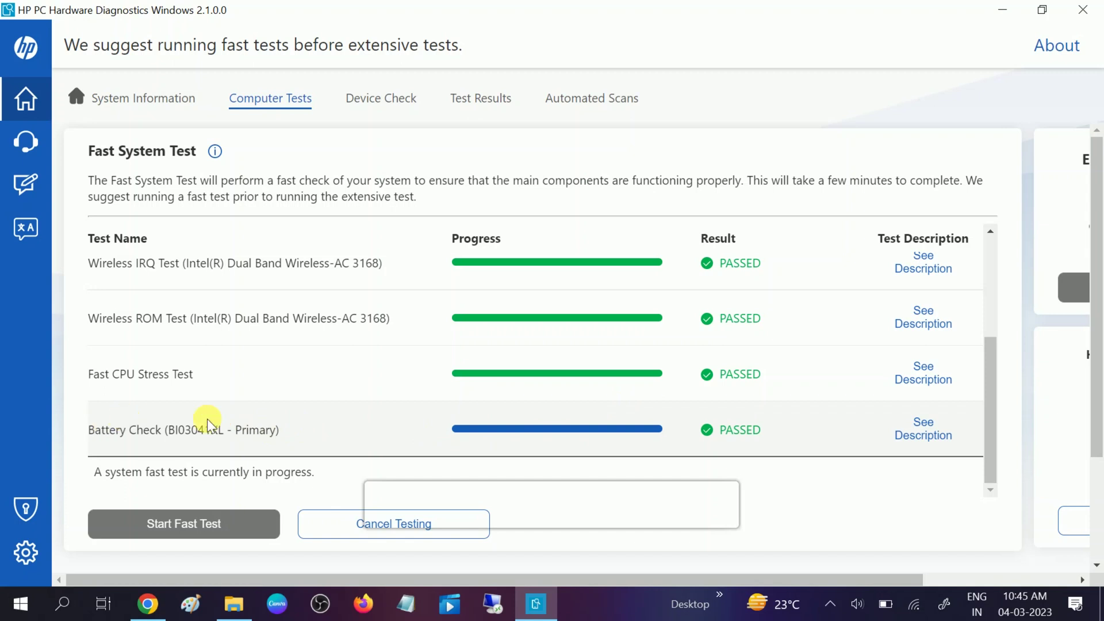
{"action": "scroll", "coordinate": [222, 419], "scroll_direction": "down", "scroll_amount": 3}
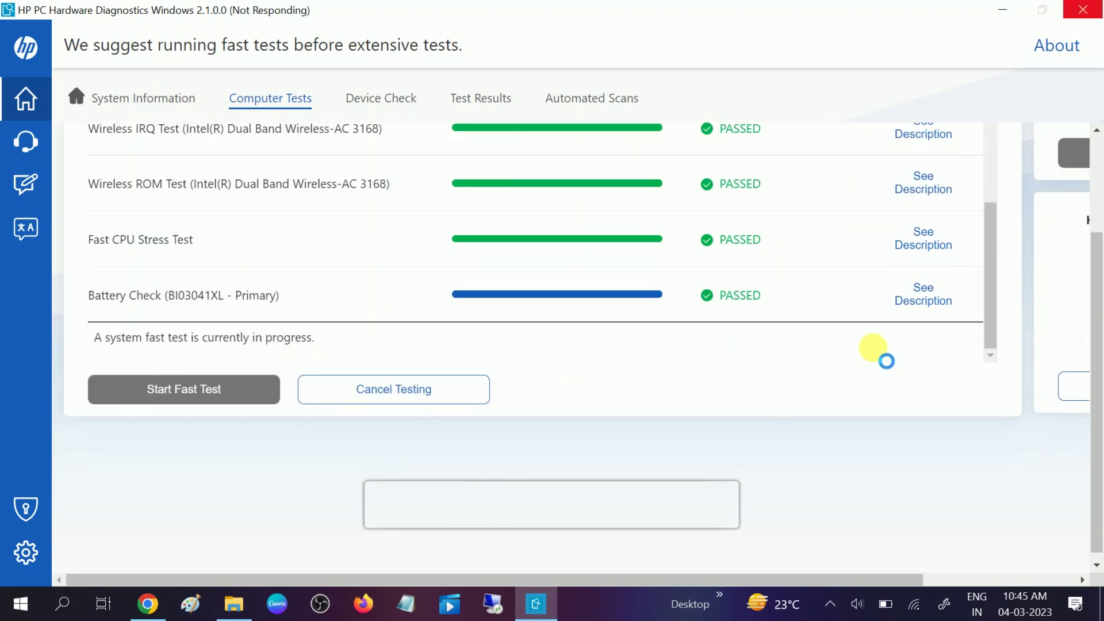